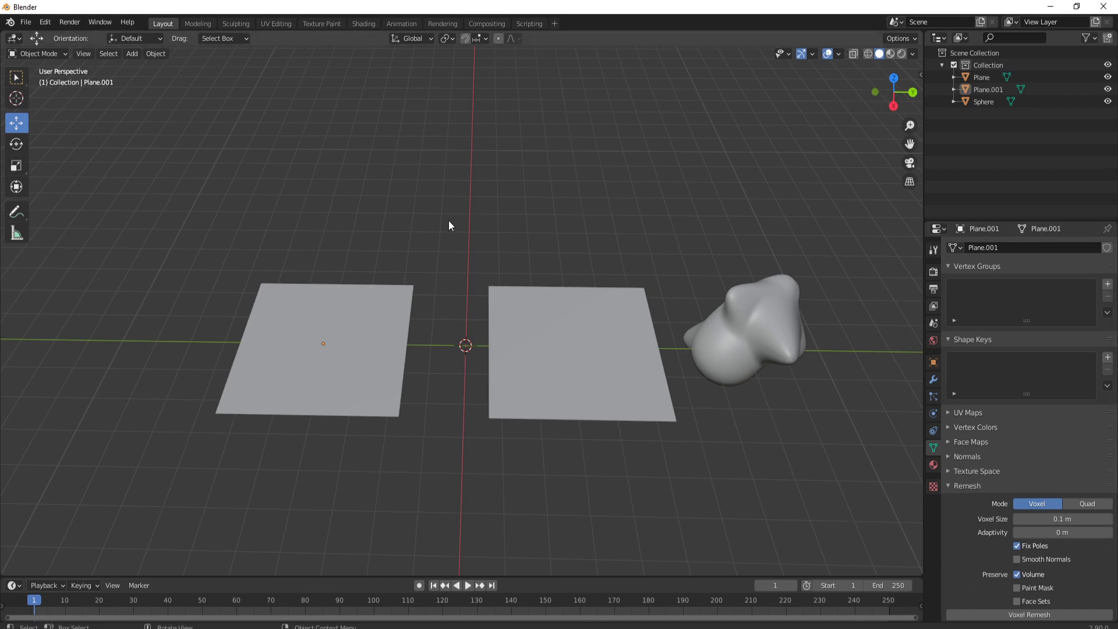
Examine the sculpted sphere's mesh density in Edit Mode, then return to Object Mode
left_click(731, 313)
middle_click_drag(818, 405, 802, 400)
key("Tab")
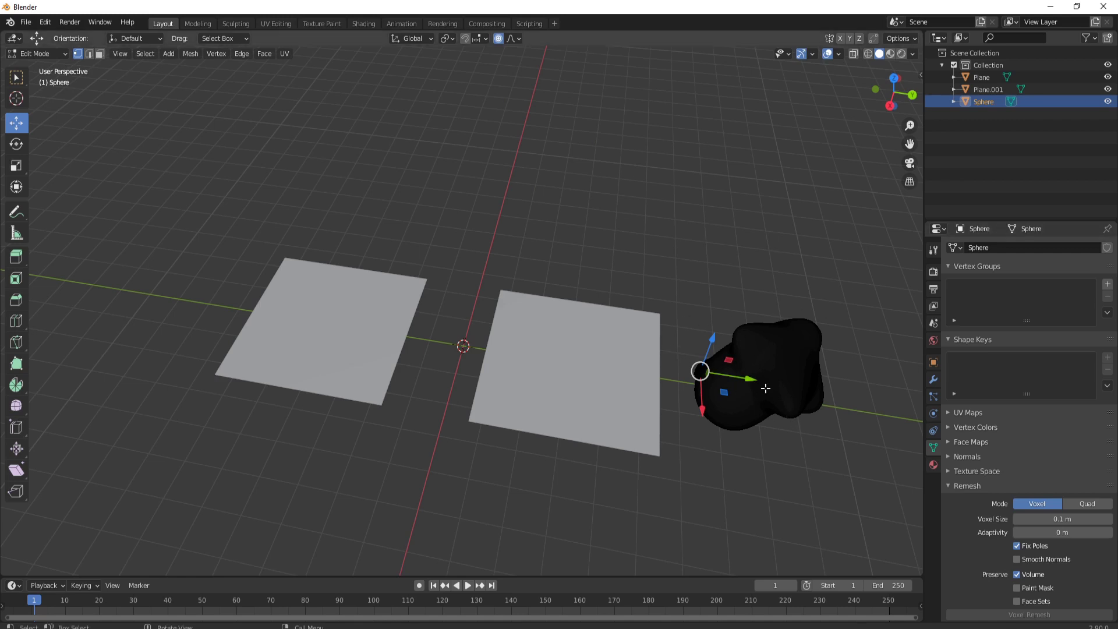
key("Tab")
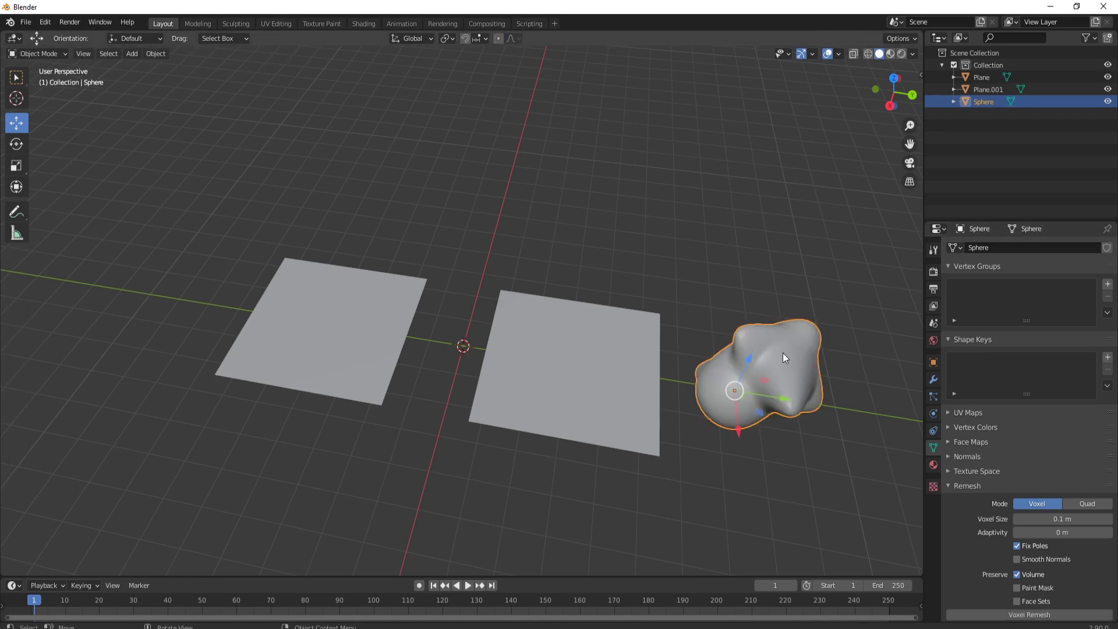
Enable Scene Statistics, System Memory and Video Memory for the status bar in the interface preferences
left_click(45, 22)
left_click(88, 205)
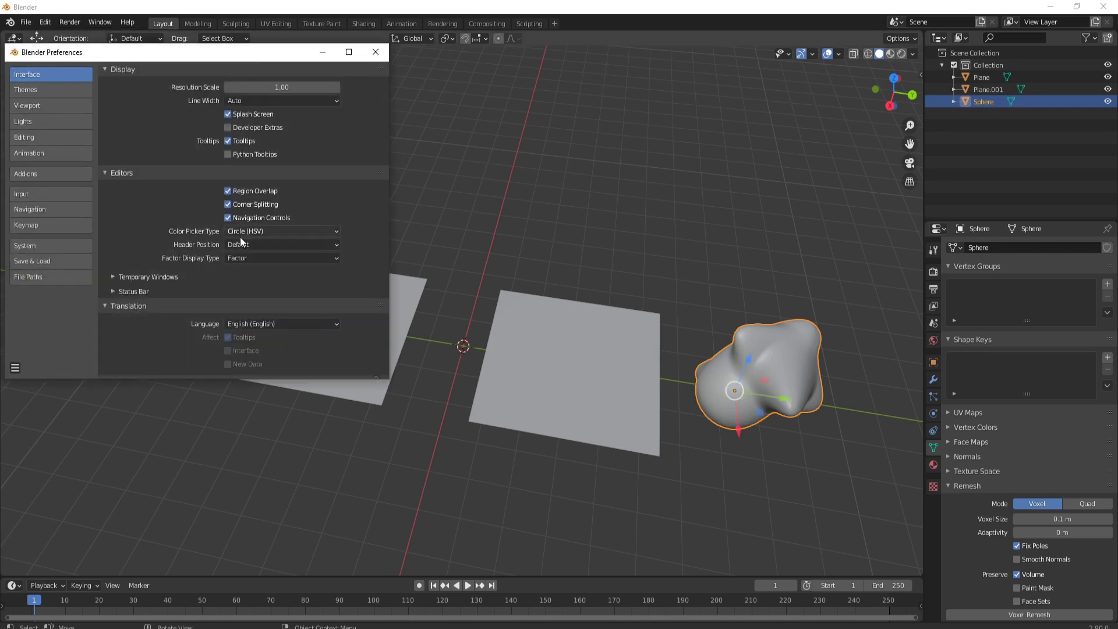
left_click(137, 292)
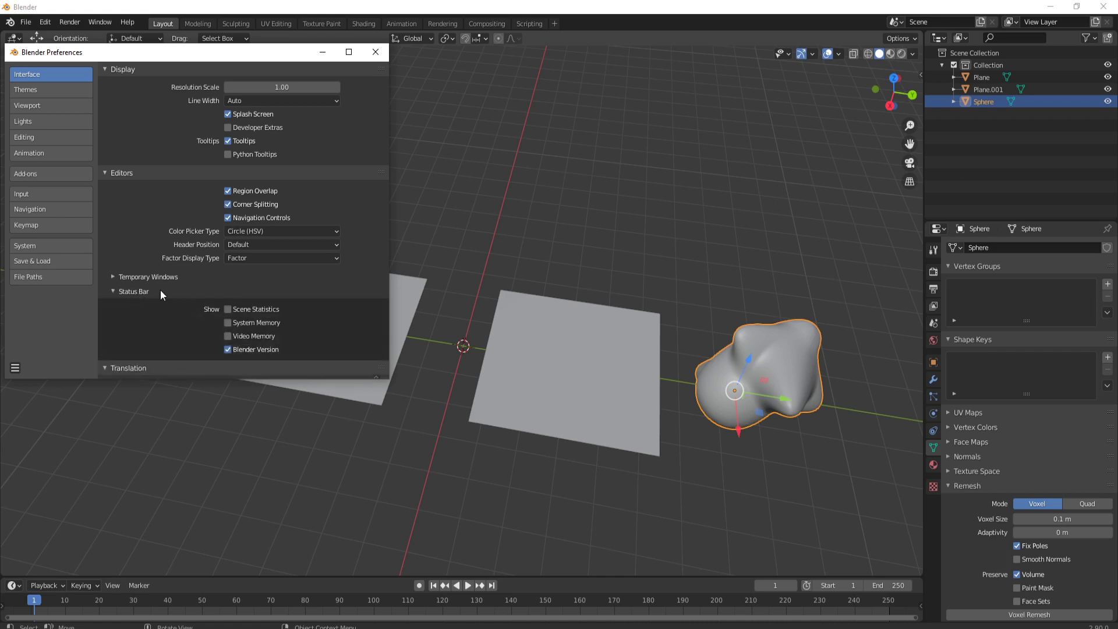
left_click(228, 309)
left_click(228, 322)
left_click(228, 336)
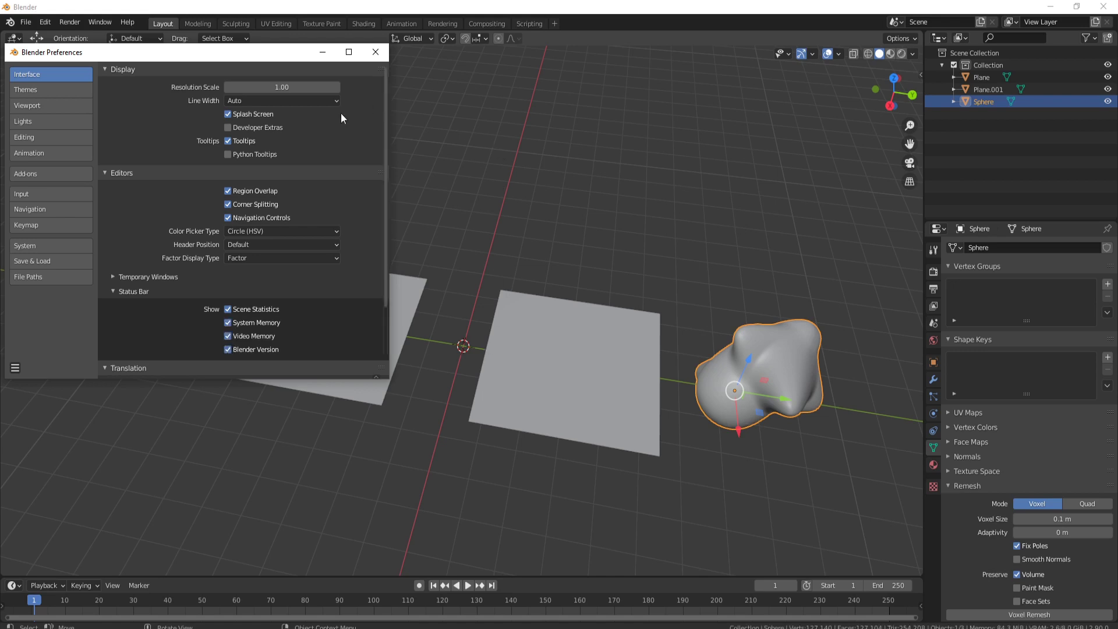
left_click(15, 368)
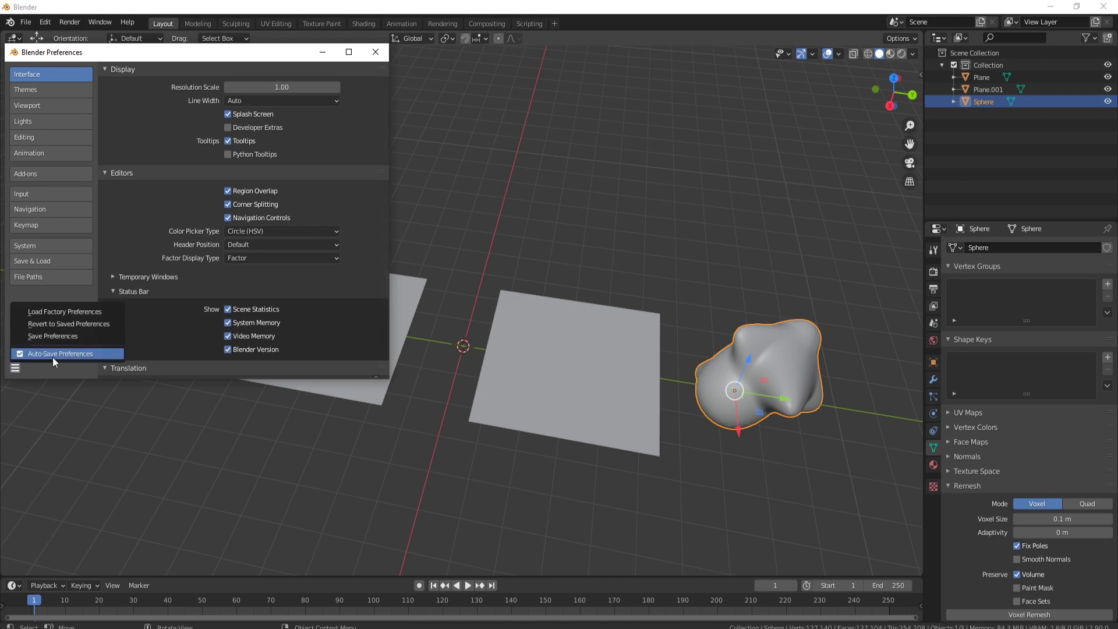
left_click(376, 53)
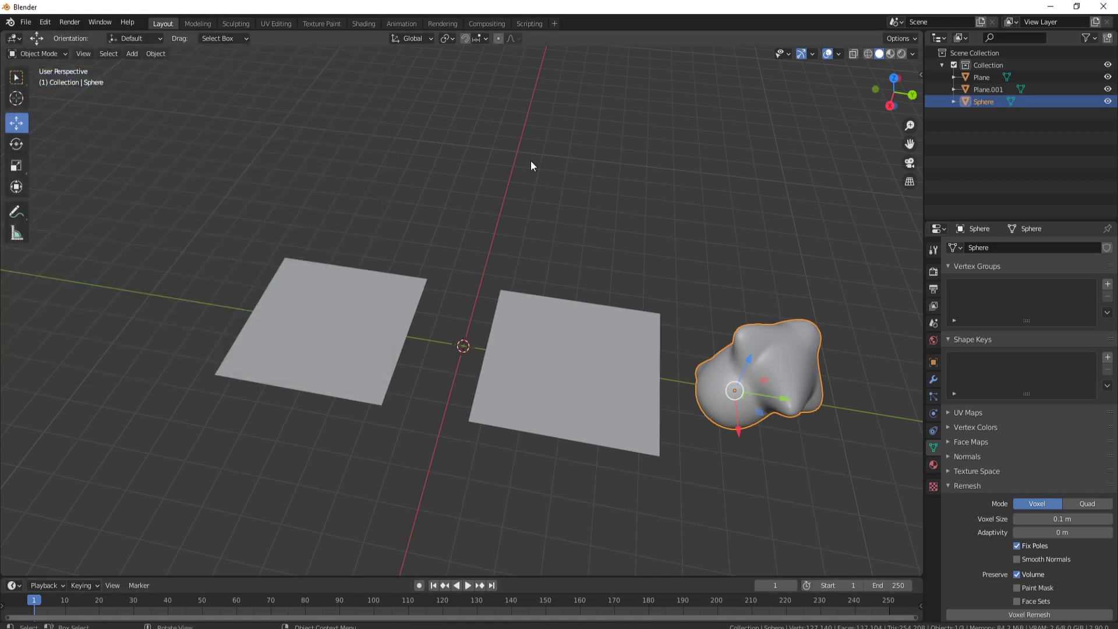
Check the sphere's status bar statistics in Edit Mode and return to Object Mode
key("Tab")
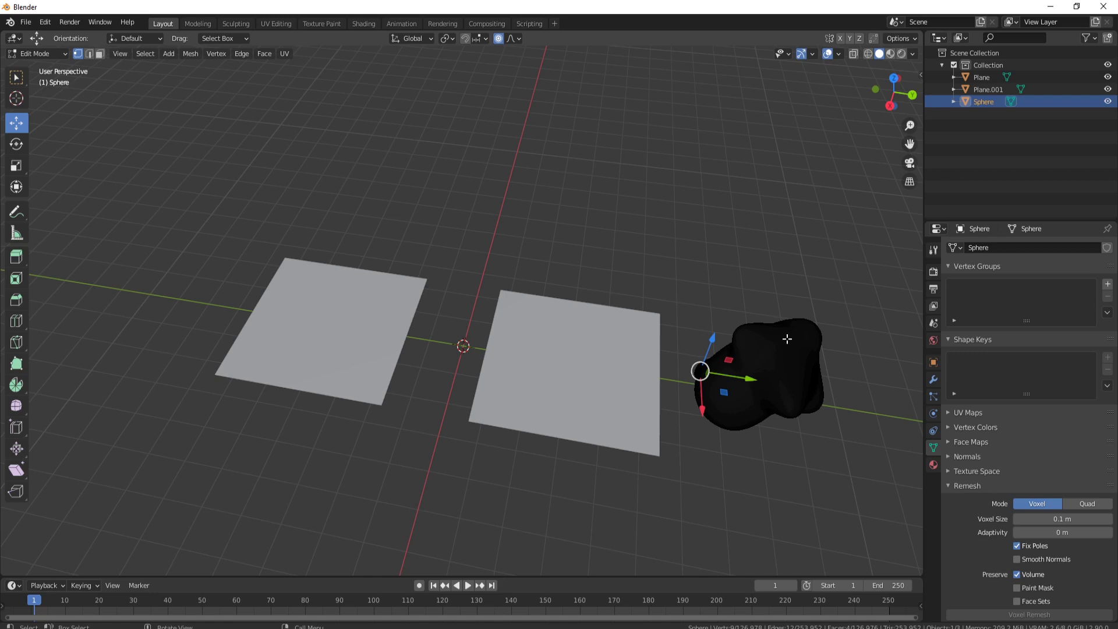
key("Tab")
middle_click_drag(664, 237, 375, 319)
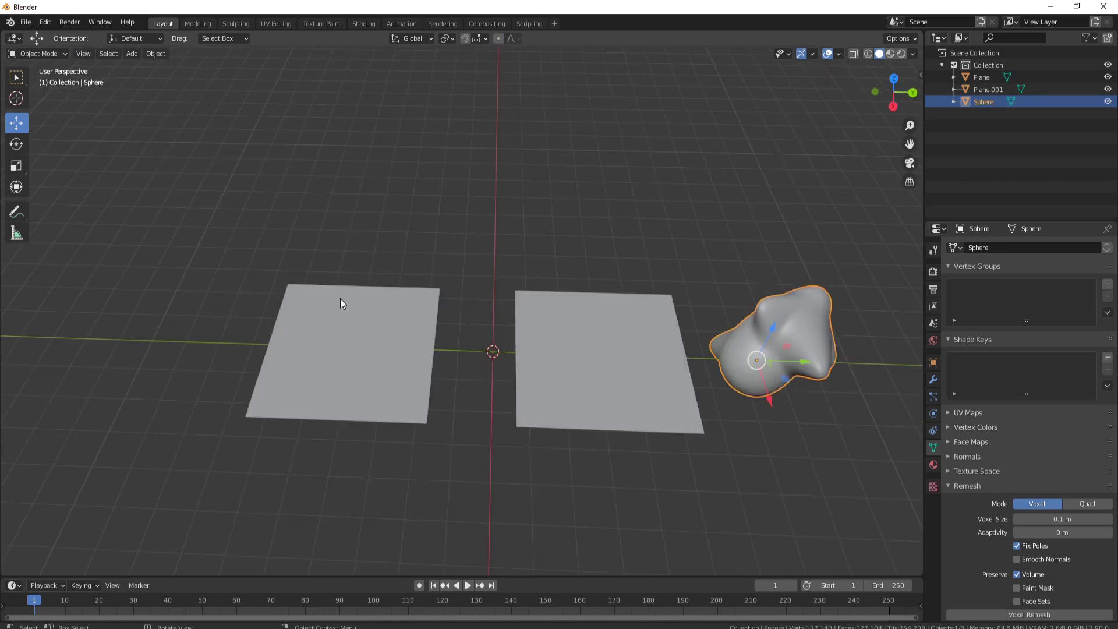
Connect the nine vertices along the diagonal of Plane.001, from its far corner to the opposite near corner, with new edges
left_click(372, 344)
key("Tab")
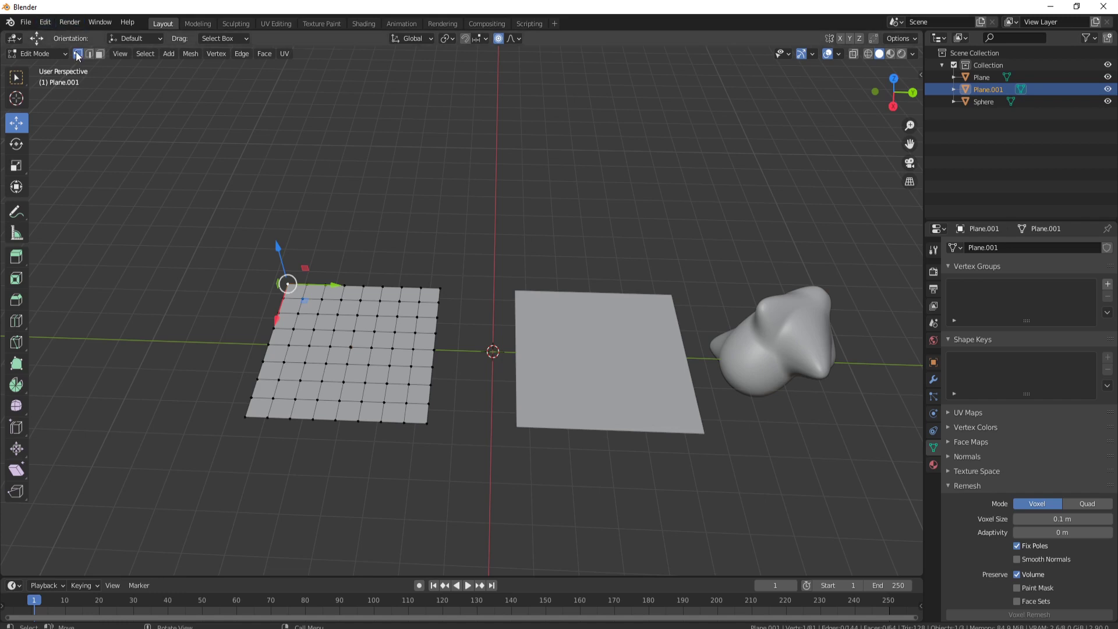
middle_click_drag(247, 185, 273, 256)
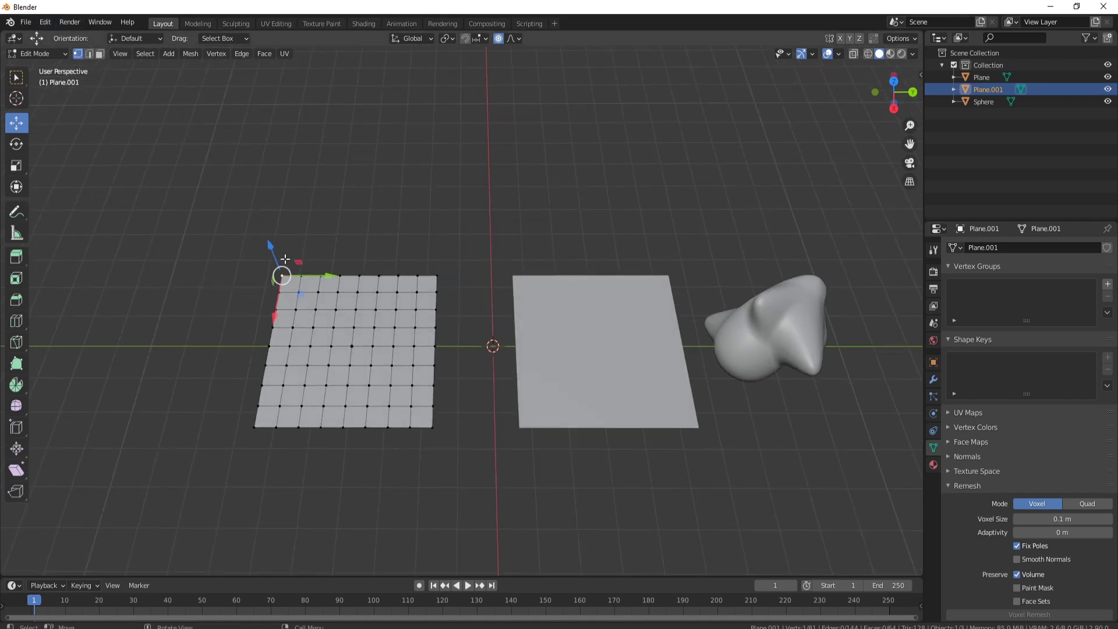
left_click(300, 292, "shift")
left_click(317, 309, "shift")
left_click(334, 328, "shift")
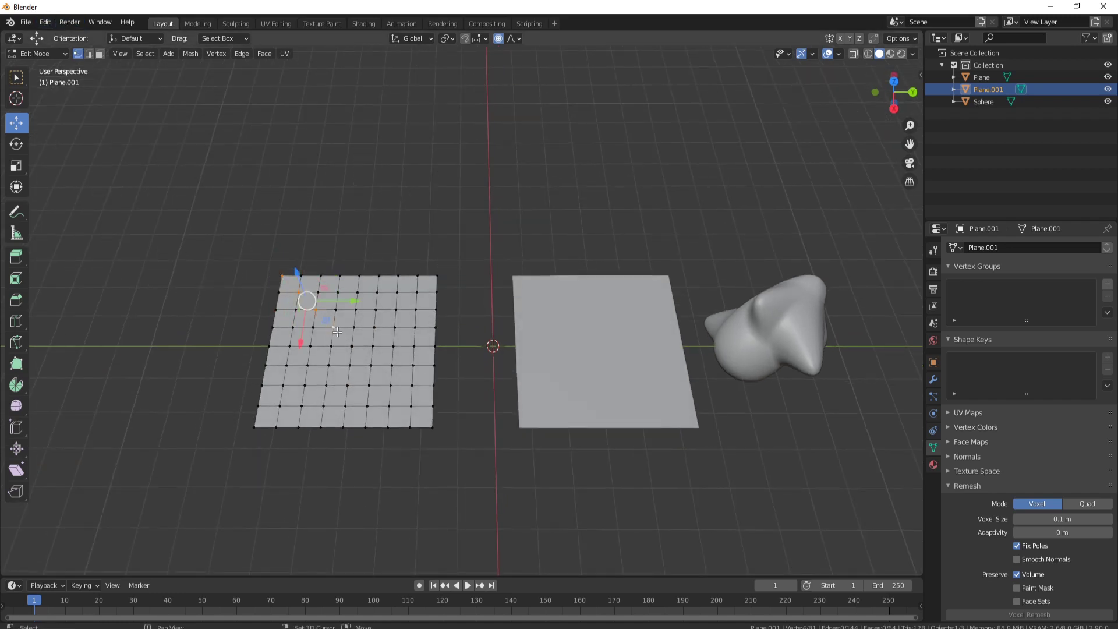
left_click(351, 346, "shift")
left_click(370, 365, "shift")
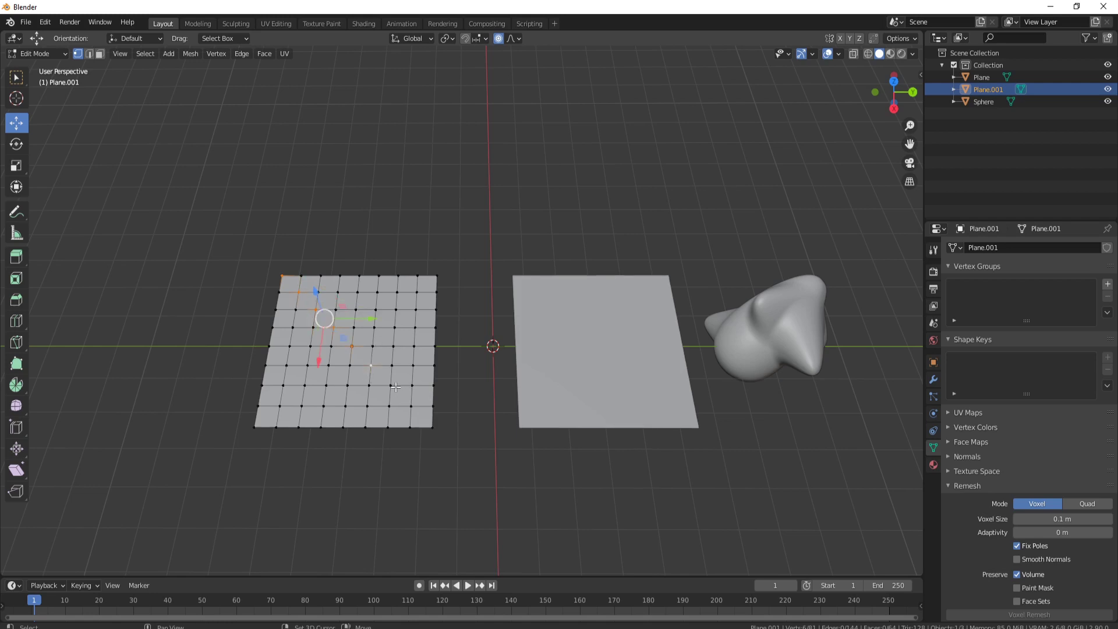
left_click(390, 384, "shift")
left_click(411, 406, "shift")
left_click(432, 427, "shift")
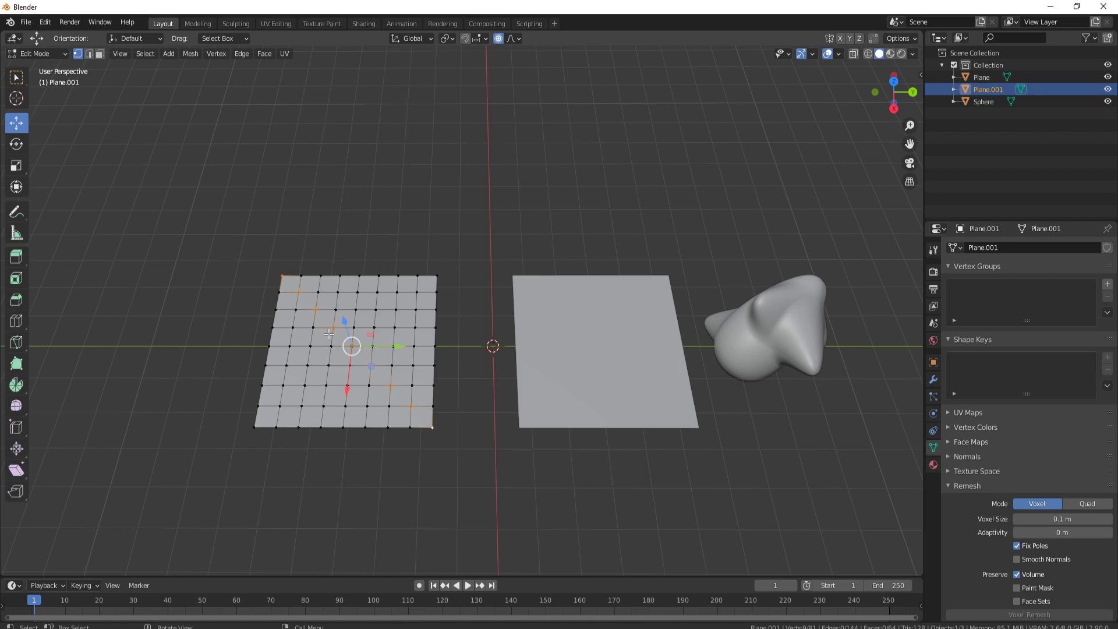
key("j")
scroll(344, 284, "up", 2)
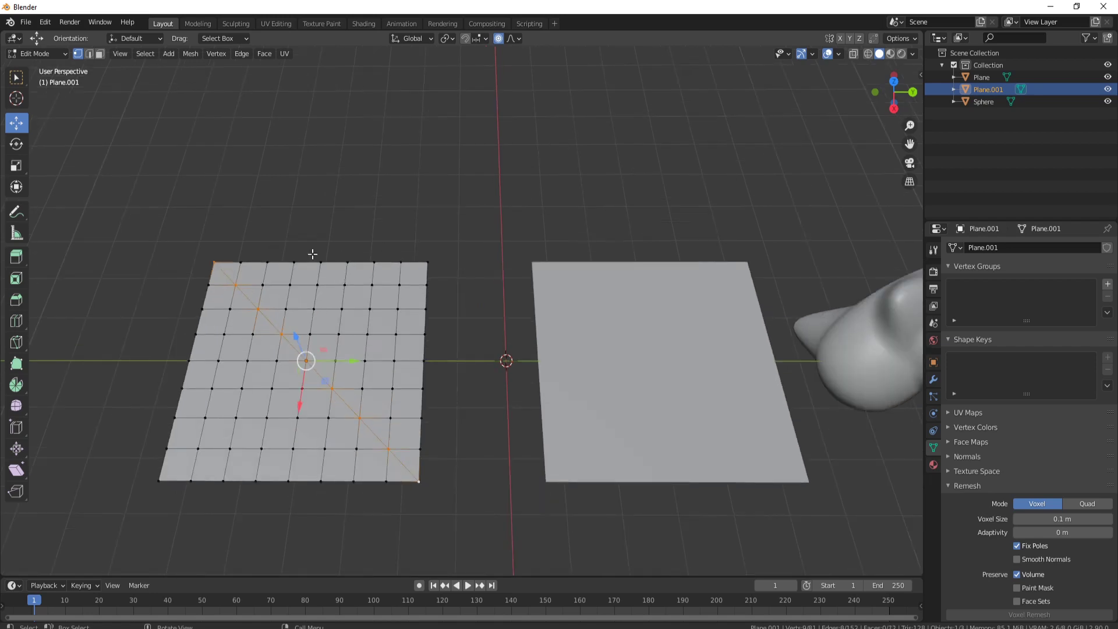
Select three adjacent vertices in the second row of Plane.001 and extend the selection to similar ones by Amount of connecting edges
left_click(265, 286)
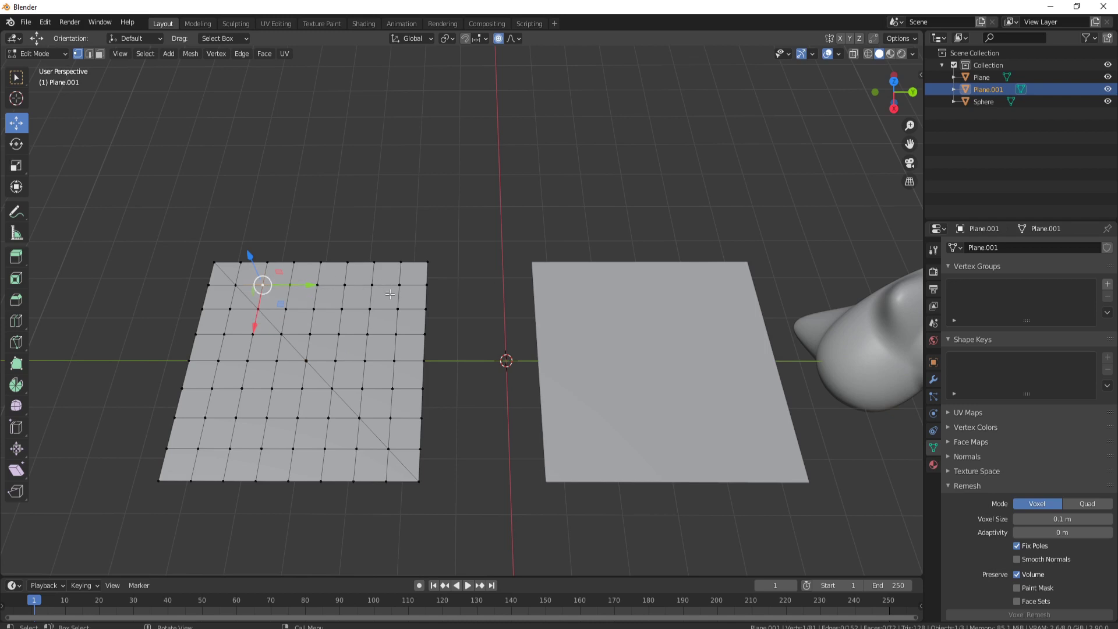
left_click(291, 284, "shift")
left_click(316, 284, "shift")
left_click(145, 57)
mouse_move(172, 188)
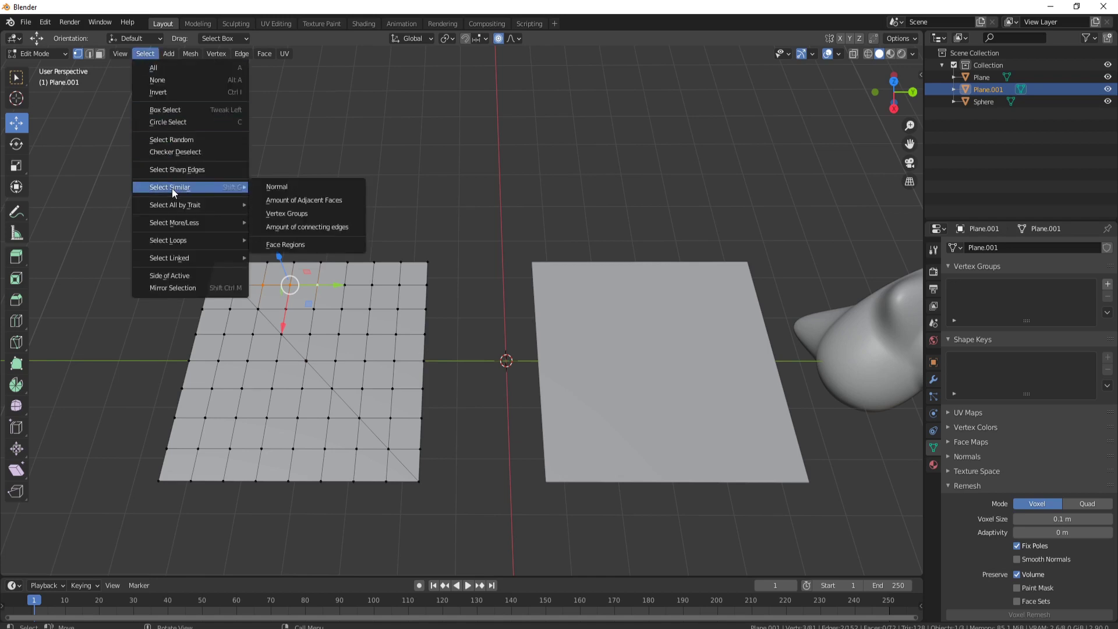
left_click(312, 226)
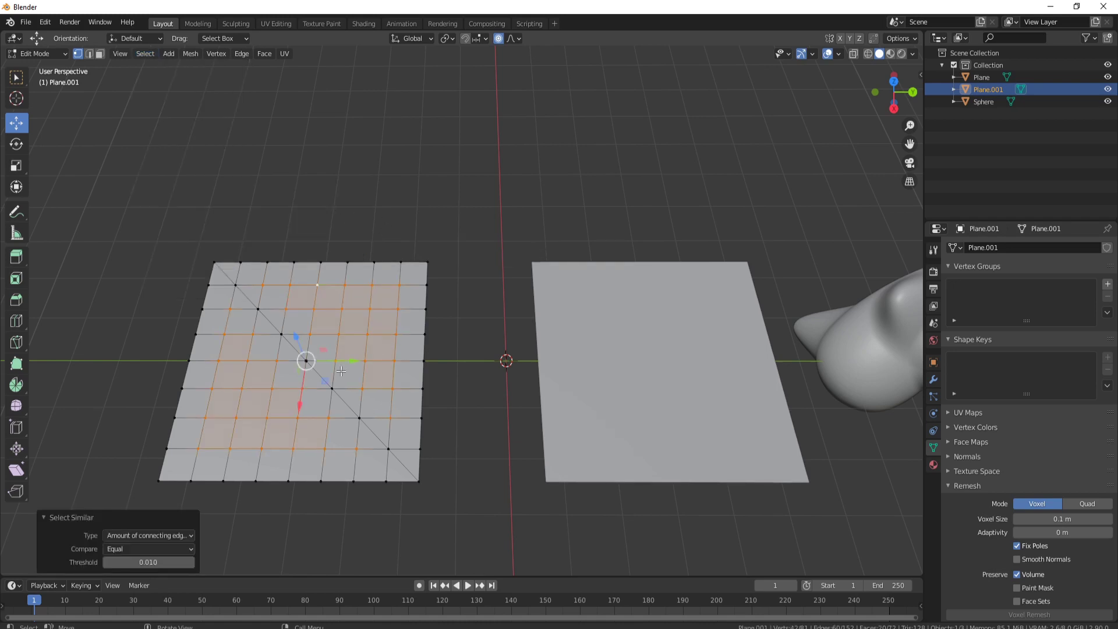
Move the selected vertices of Plane.001 down about 0.084 m along Z and return to Object Mode
middle_click_drag(341, 371, 311, 359)
key("g")
key("z")
left_click(371, 348)
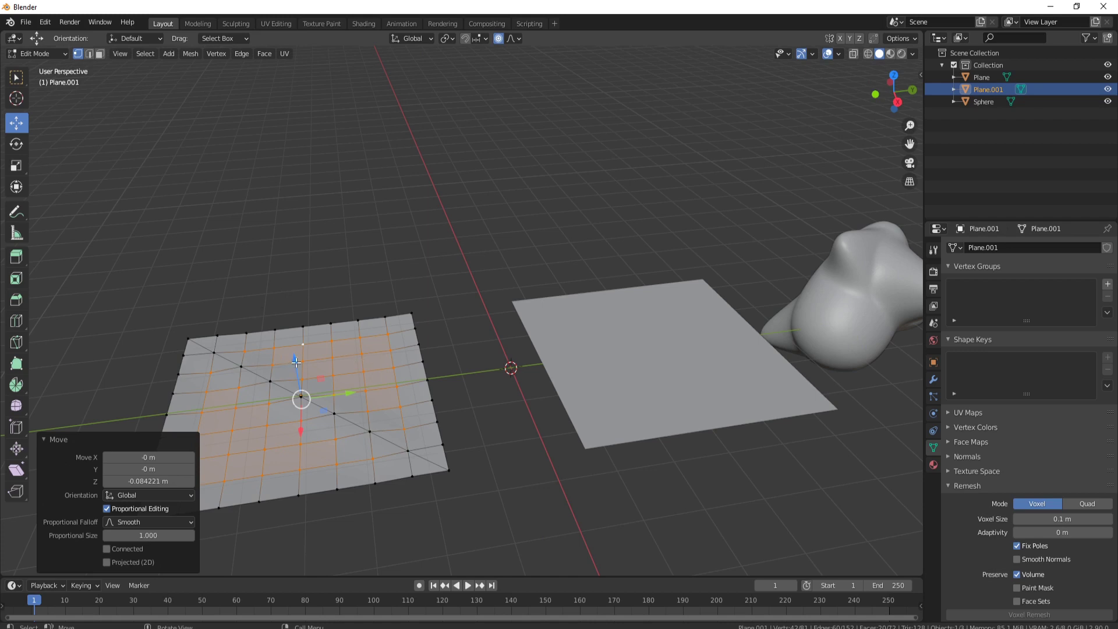
key("Tab")
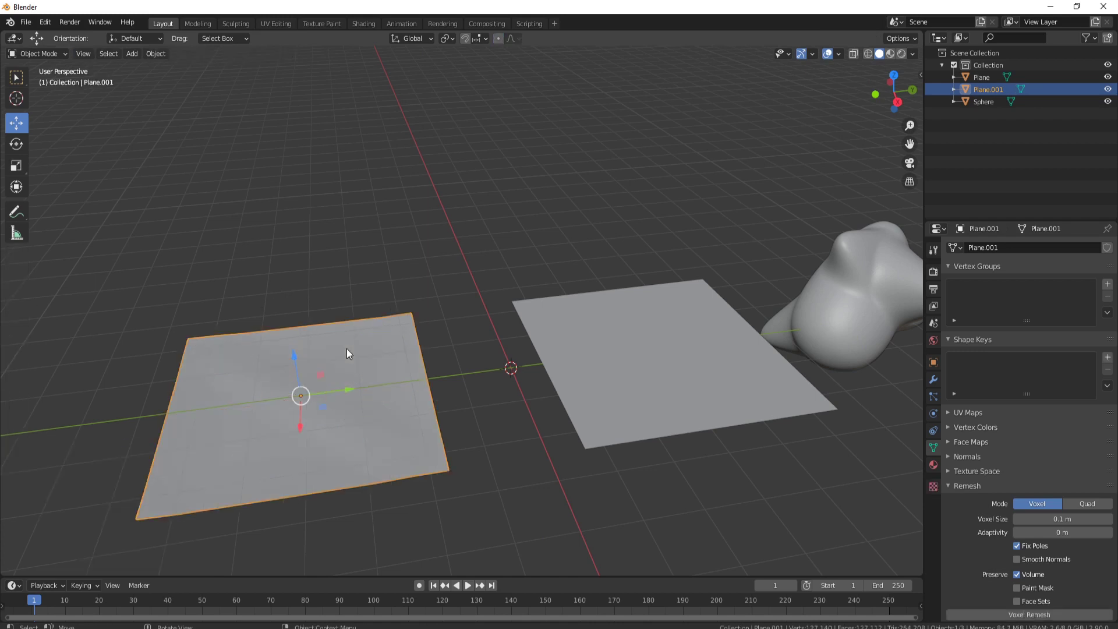
Select all interior vertices of the middle plane by matching one of them on Amount of connecting edges
left_click(669, 368)
middle_click_drag(668, 368, 448, 389)
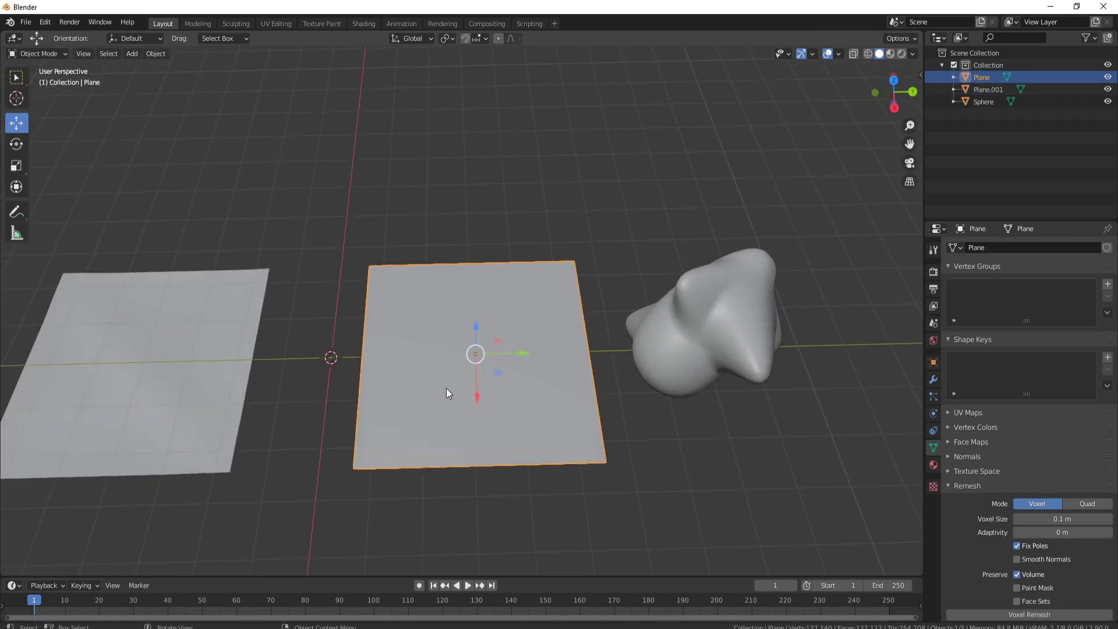
key("Tab")
middle_click_drag(524, 362, 496, 309)
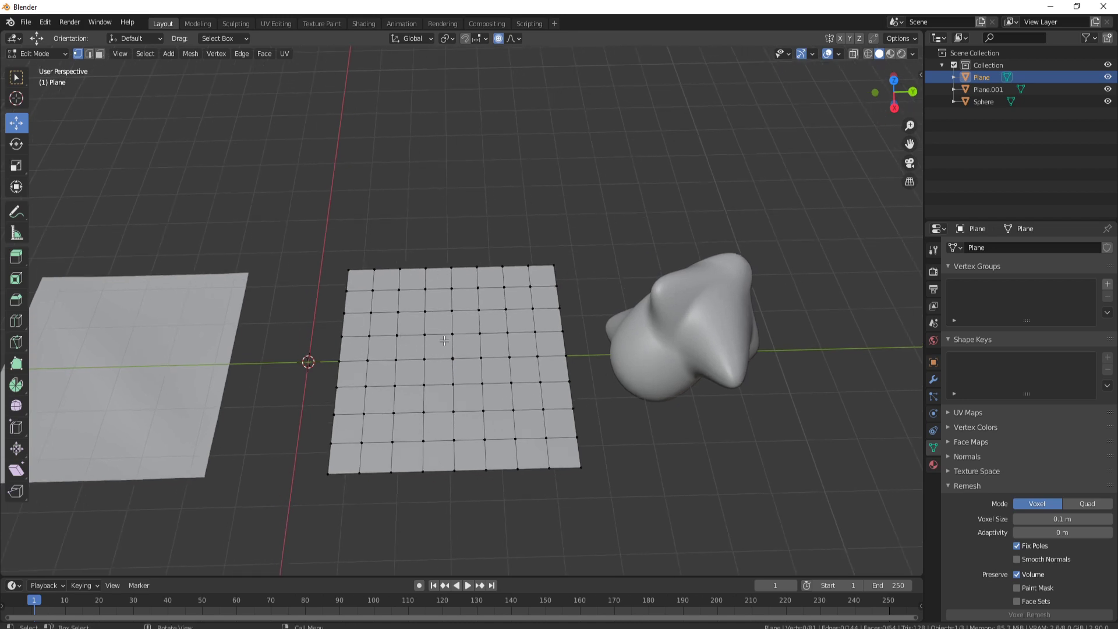
left_click(373, 288)
left_click(145, 54)
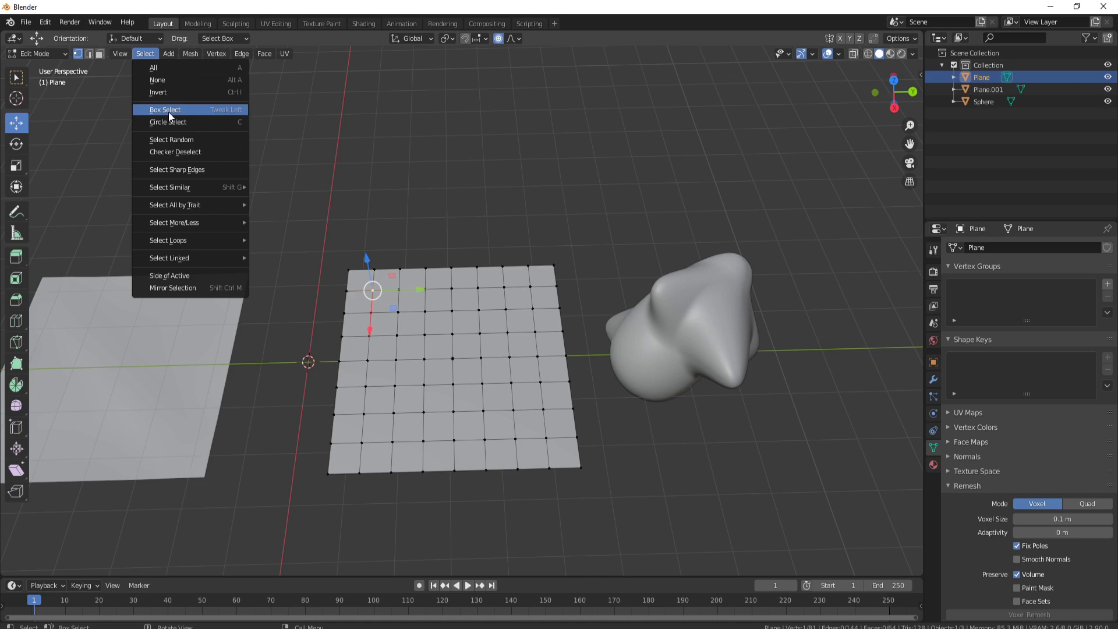
mouse_move(180, 187)
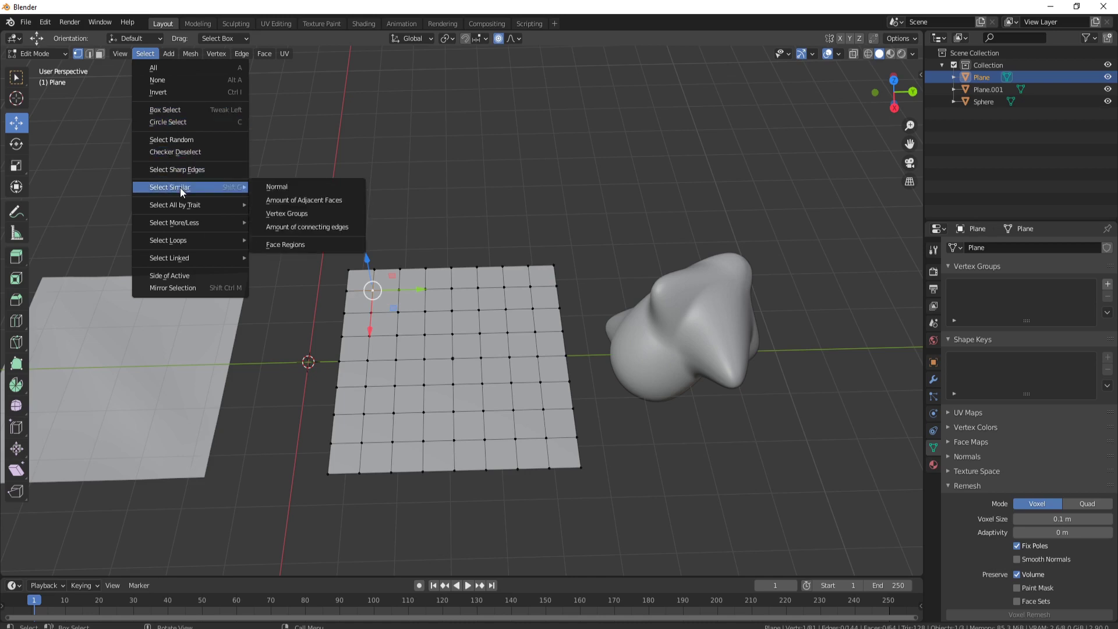
left_click(330, 226)
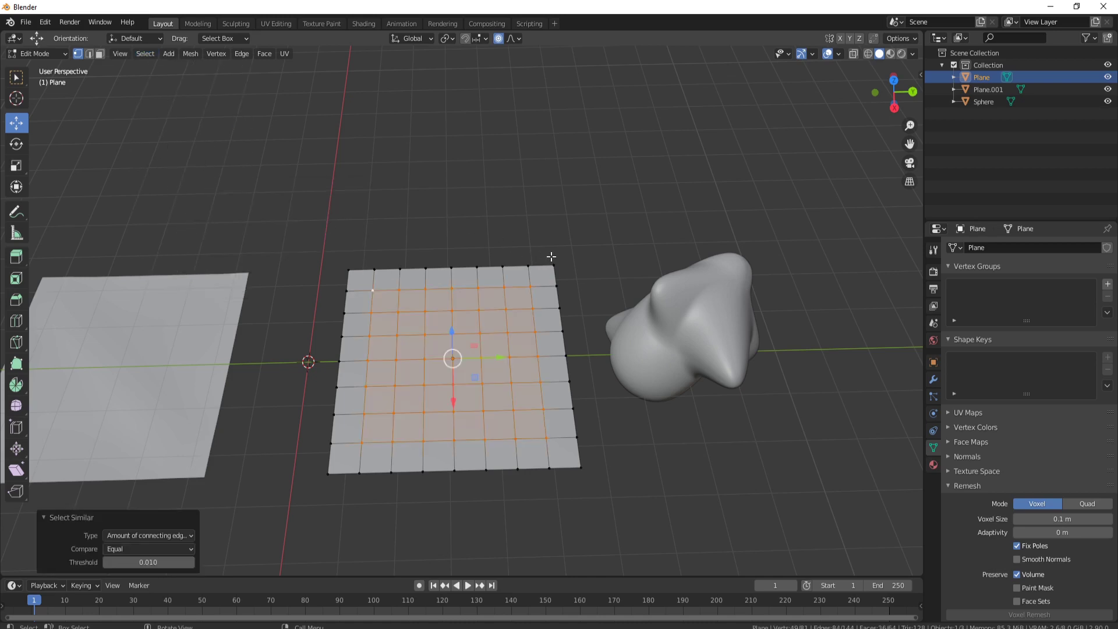
Bevel the selected interior vertices of the middle plane with a width of about 0.067 m
right_click(556, 166)
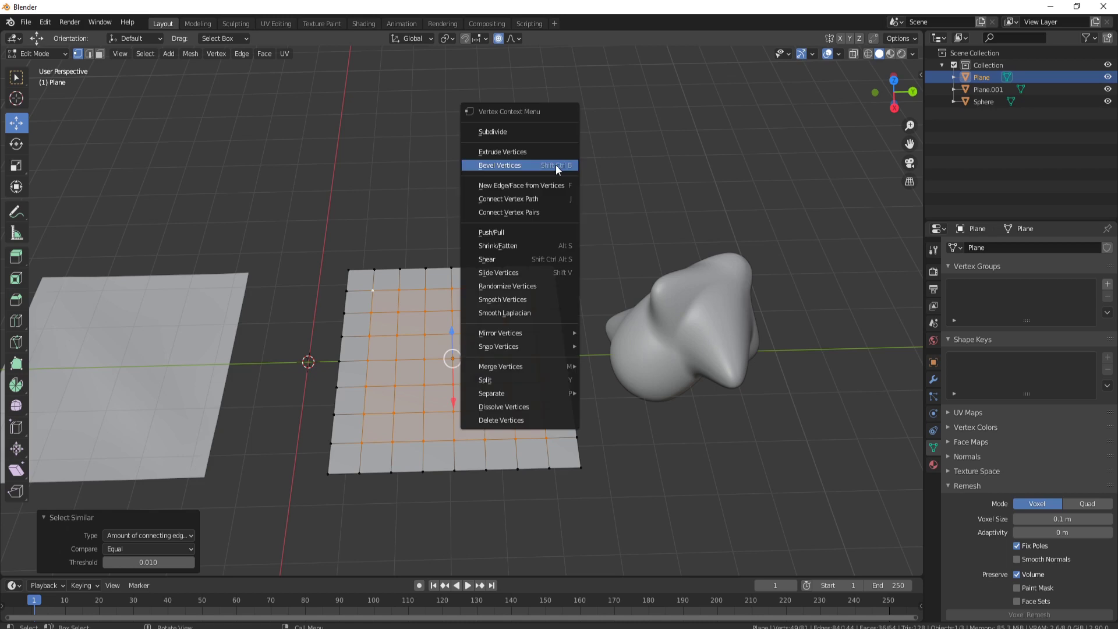
left_click(522, 165)
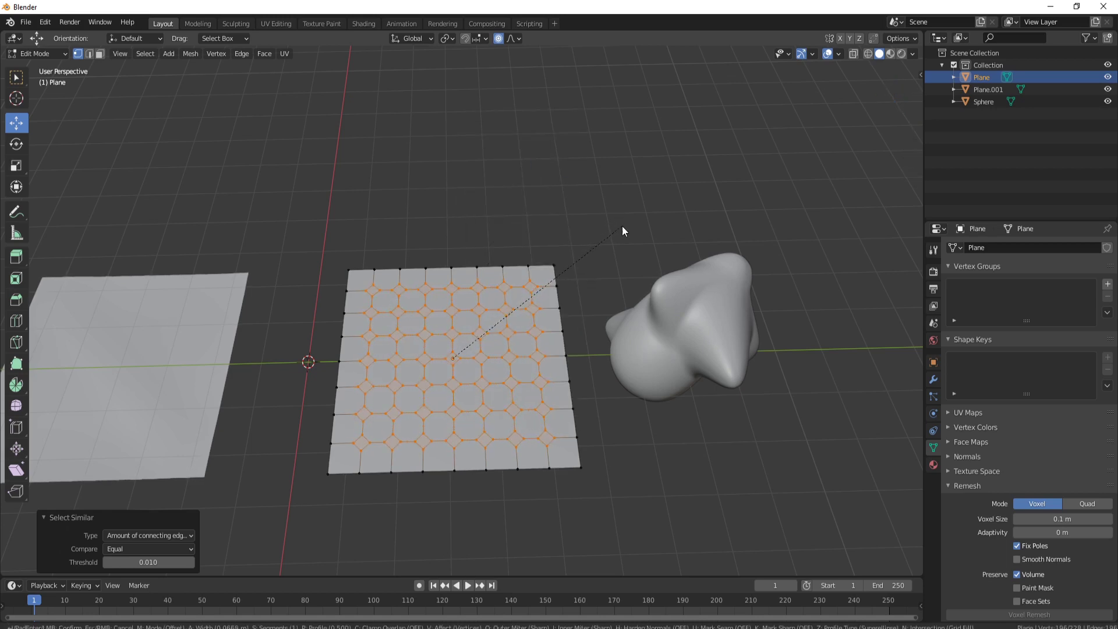
left_click(622, 227)
middle_click_drag(622, 227, 549, 288)
middle_click_drag(484, 338, 313, 222)
Select one small diamond face in face mode and extend the selection to similar faces by Area
left_click(100, 54)
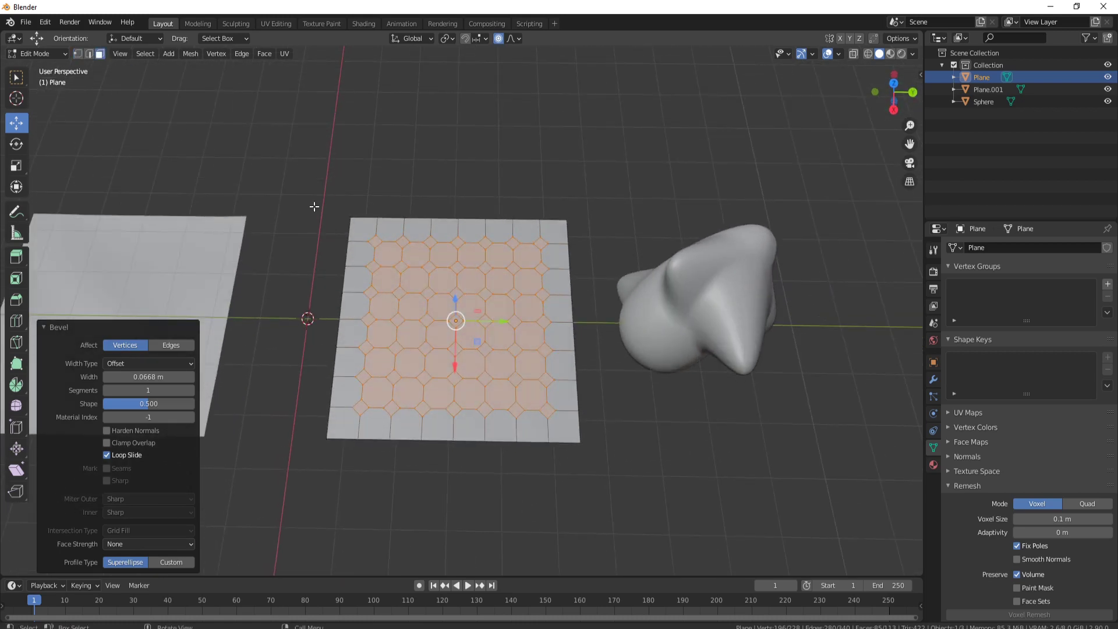
left_click(376, 242)
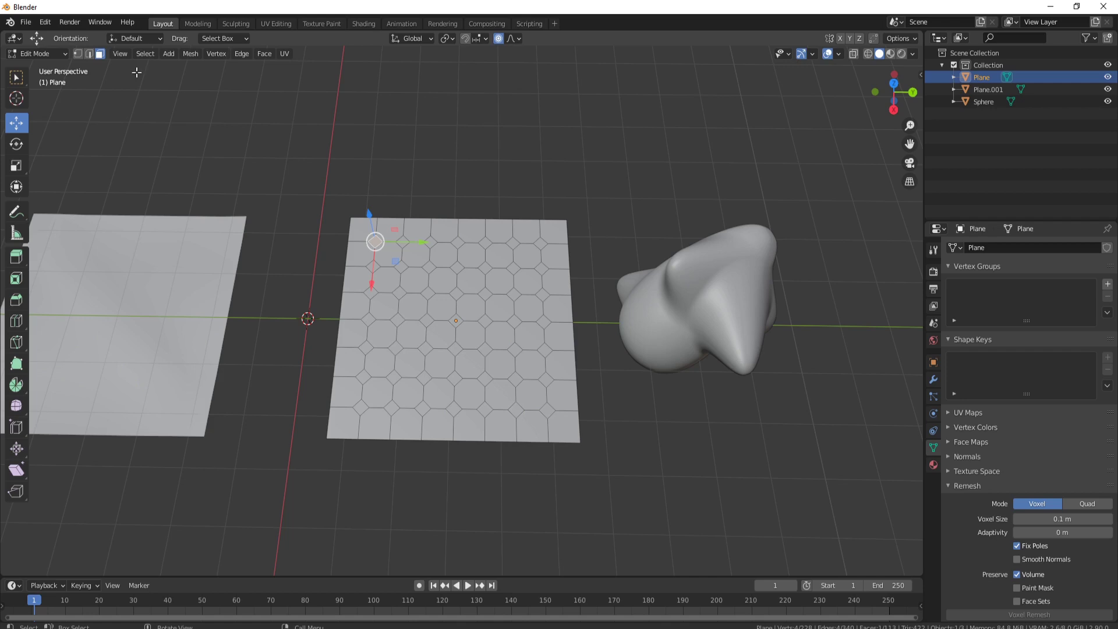
left_click(144, 54)
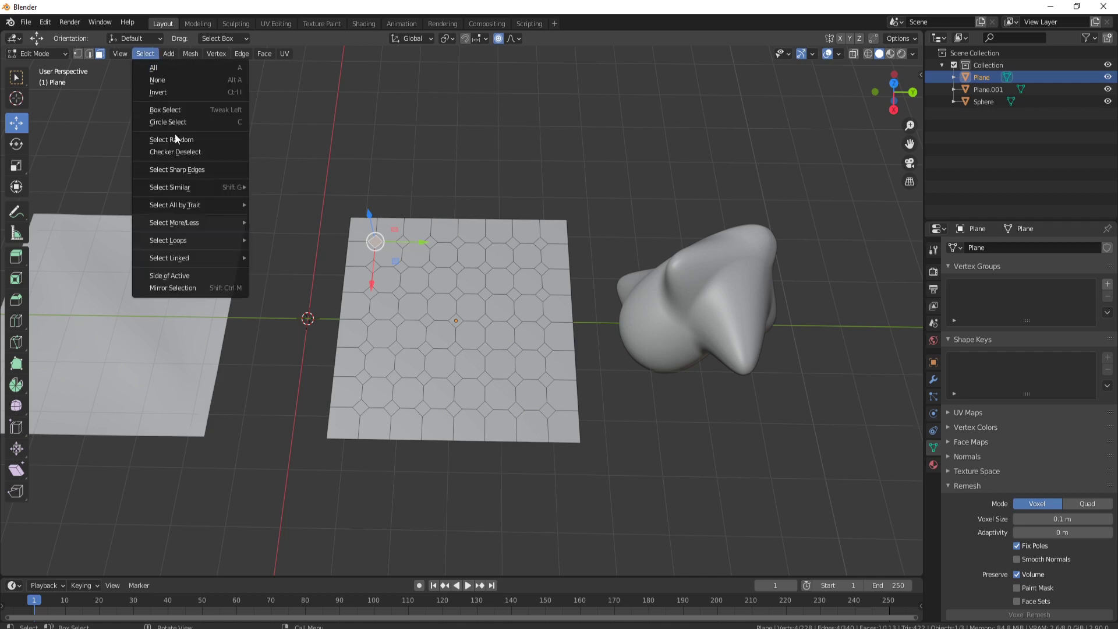
mouse_move(182, 188)
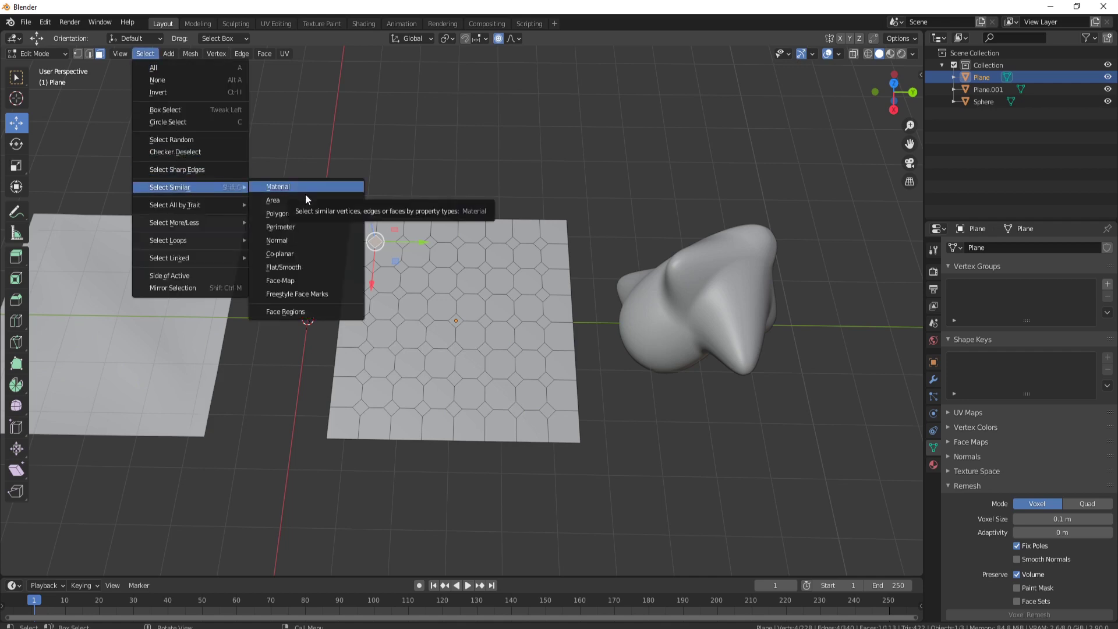
left_click(289, 201)
Extrude the selected diamond faces to form a tufted surface and return to Object Mode
middle_click_drag(638, 310, 437, 306)
key("e")
left_click(532, 320)
key("Tab")
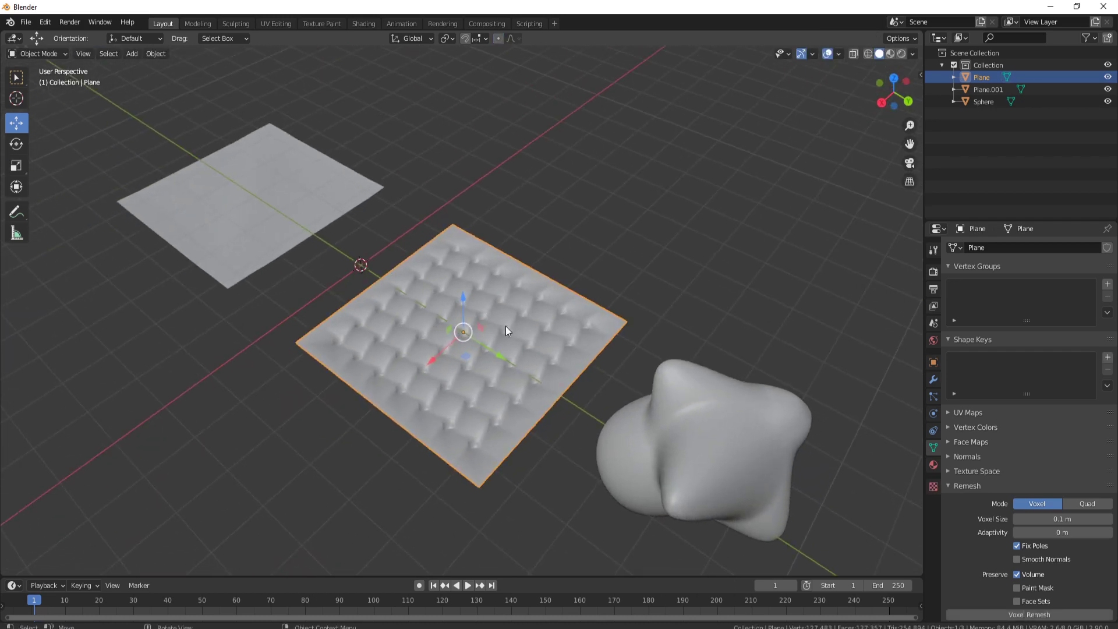
middle_click_drag(506, 326, 420, 318)
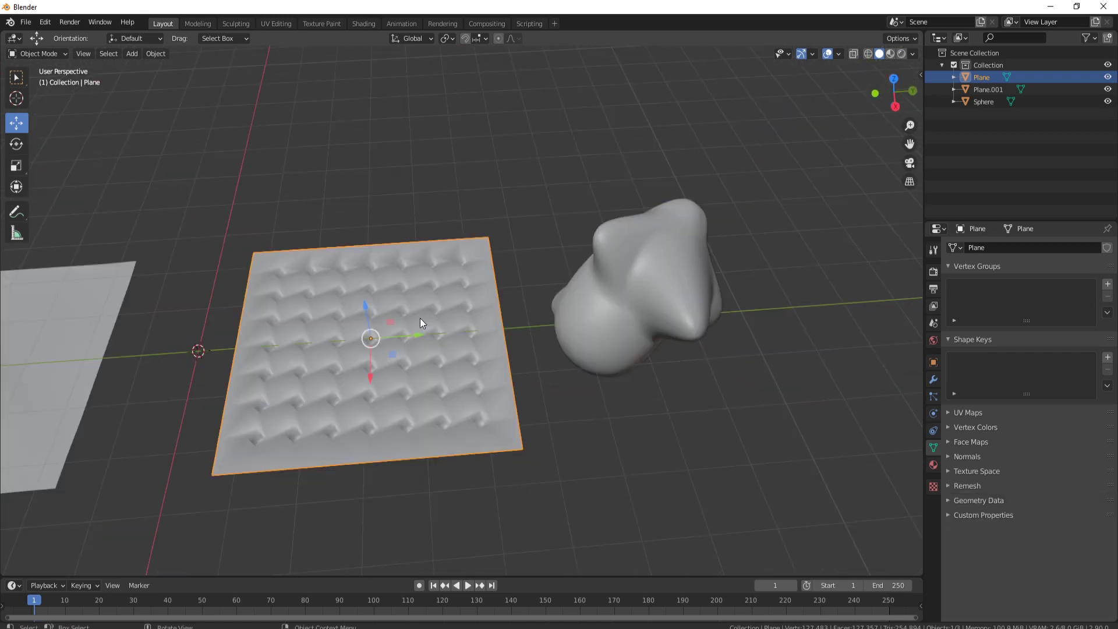
Open the sculpted sphere in Edit Mode and examine its dense face grid up close
left_click(644, 263)
middle_click_drag(792, 335, 559, 324)
key("Tab")
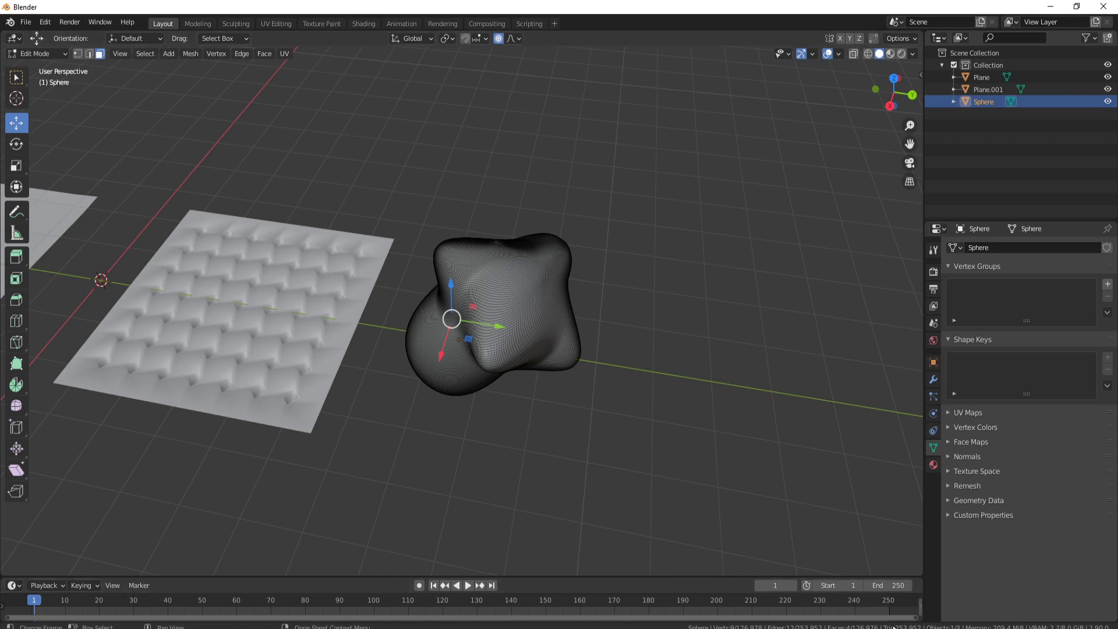
scroll(555, 371, "up", 3)
scroll(568, 378, "down", 2)
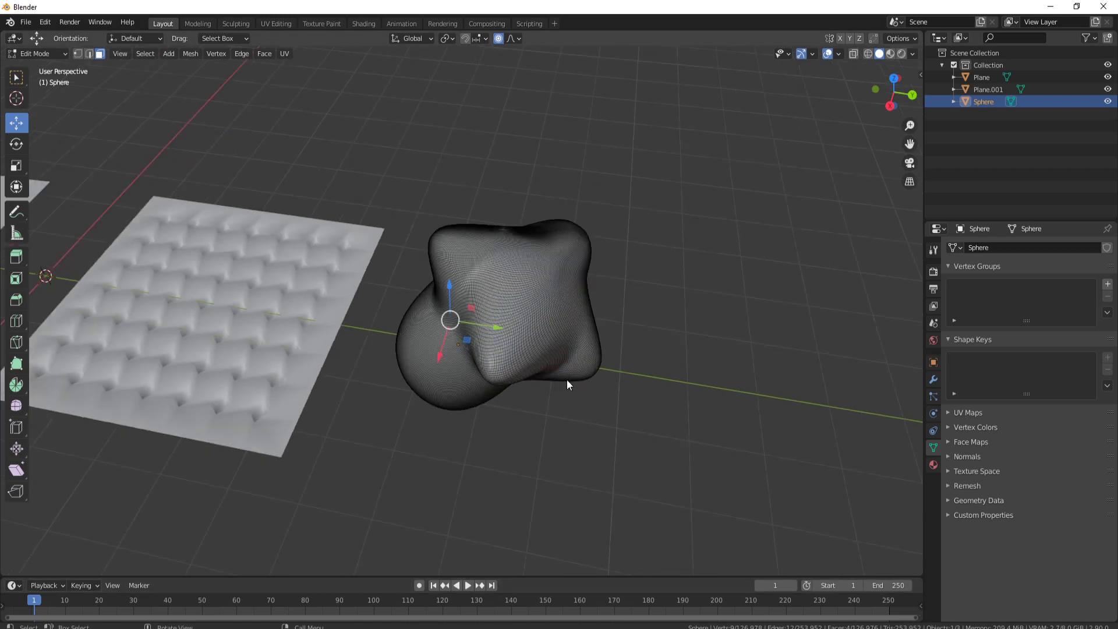
Return the sculpted sphere to Object Mode and duplicate it in place
middle_click_drag(567, 379, 606, 333)
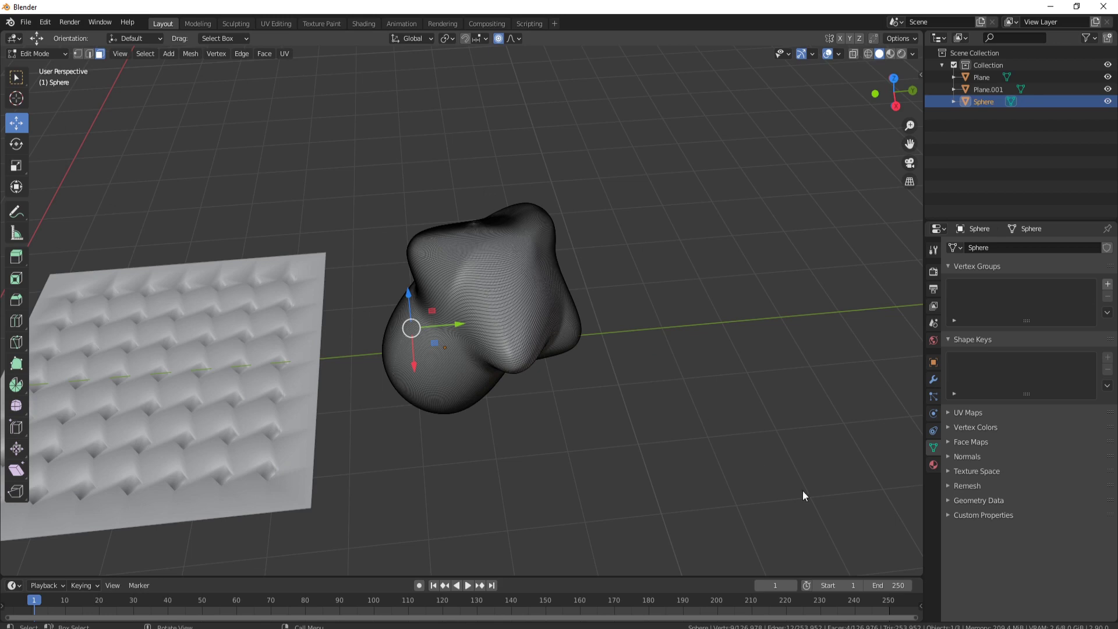
middle_click_drag(574, 387, 550, 379)
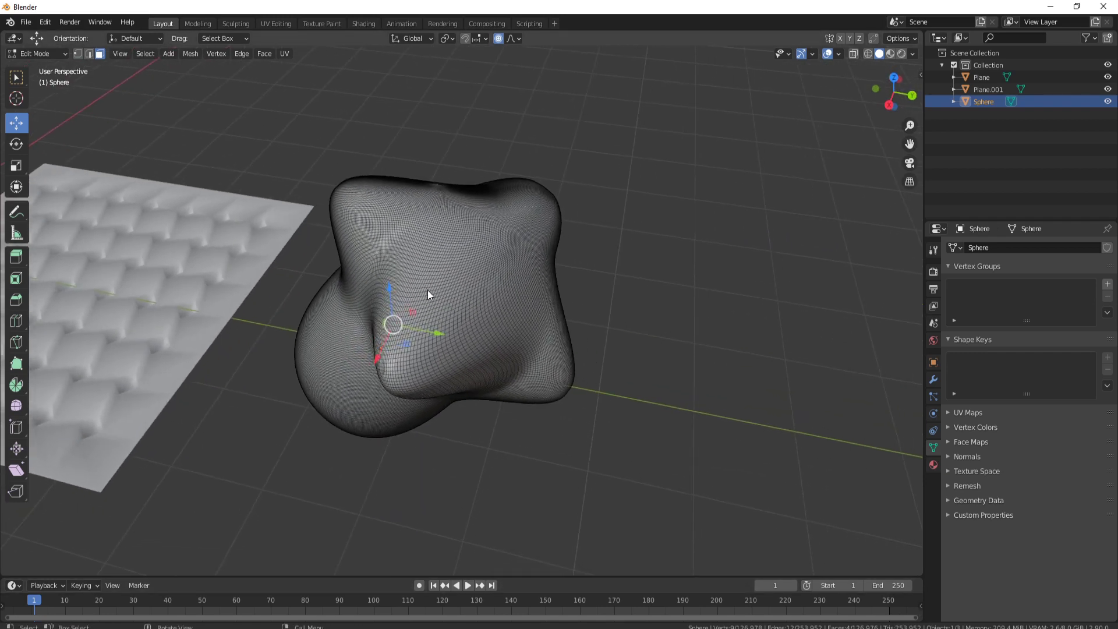
middle_click_drag(427, 294, 501, 245)
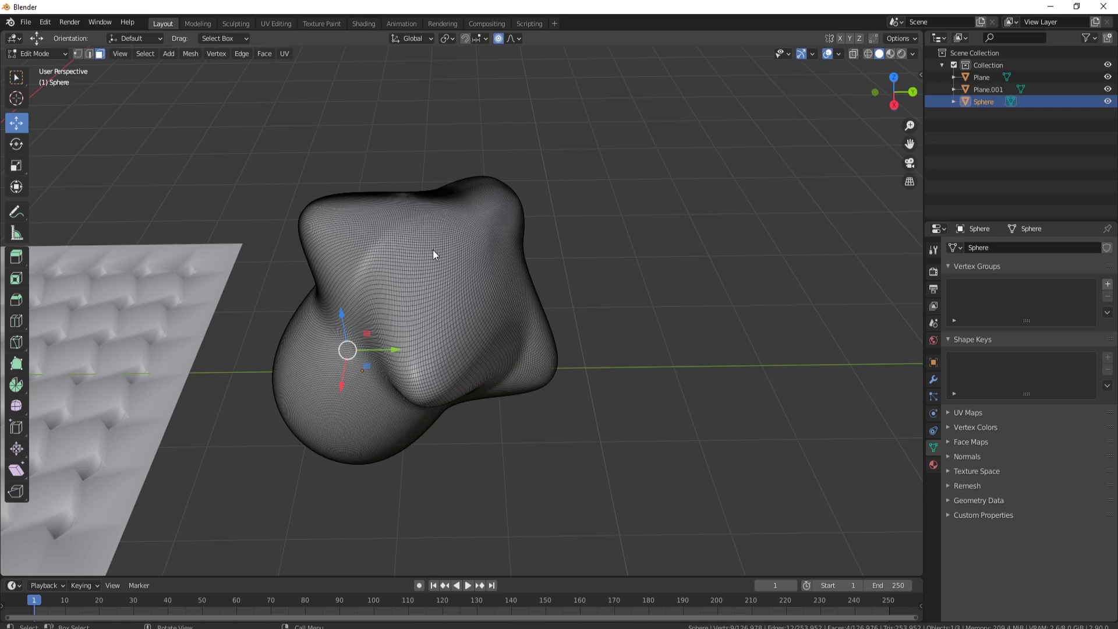
key("Tab")
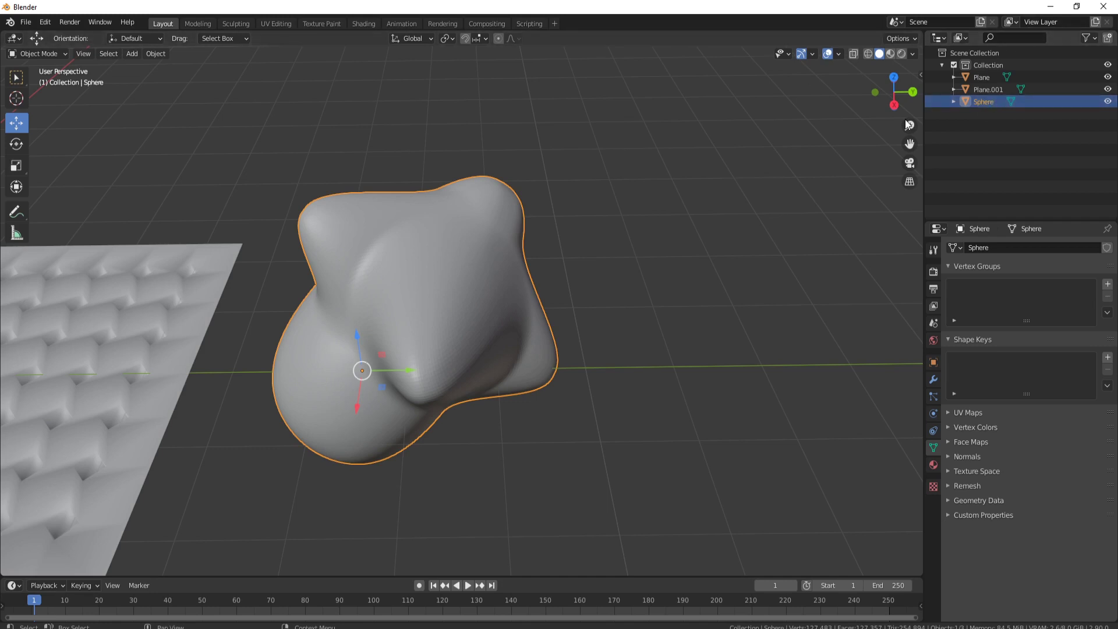
key("shift+d")
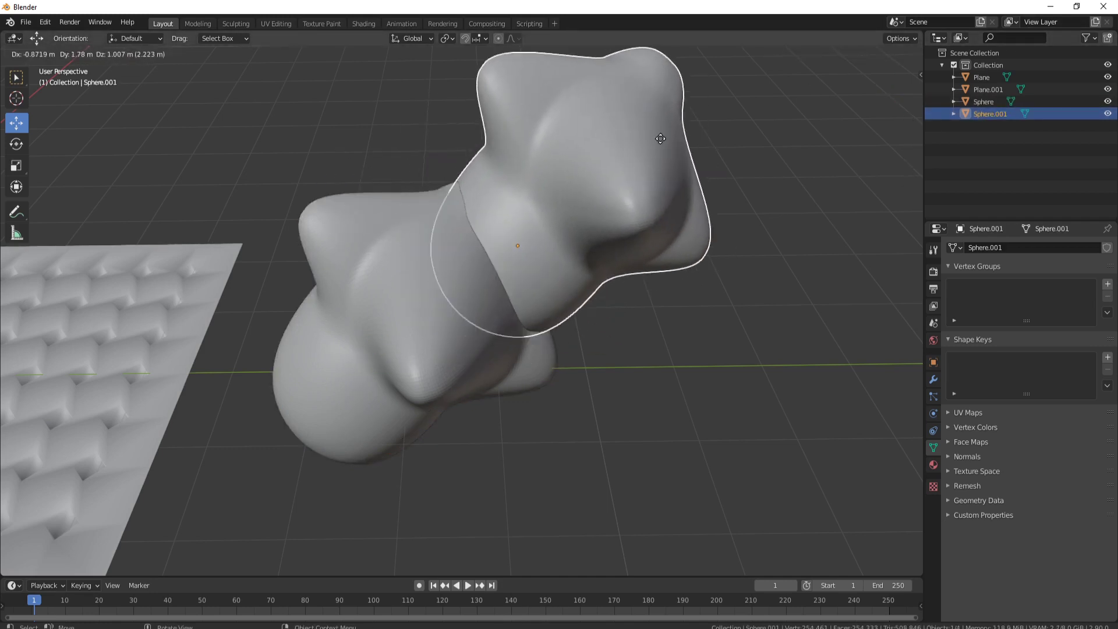
right_click(804, 150)
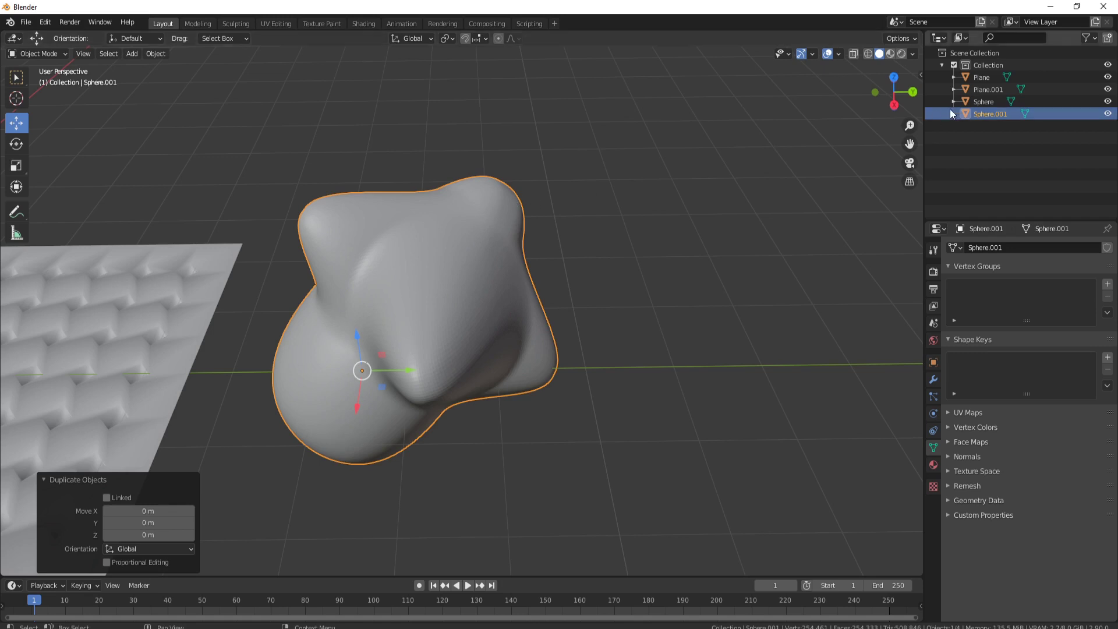
Rename the duplicated sphere as Low and hide the original Sphere in the viewport
left_click(990, 113)
double_click(990, 113)
type("L")
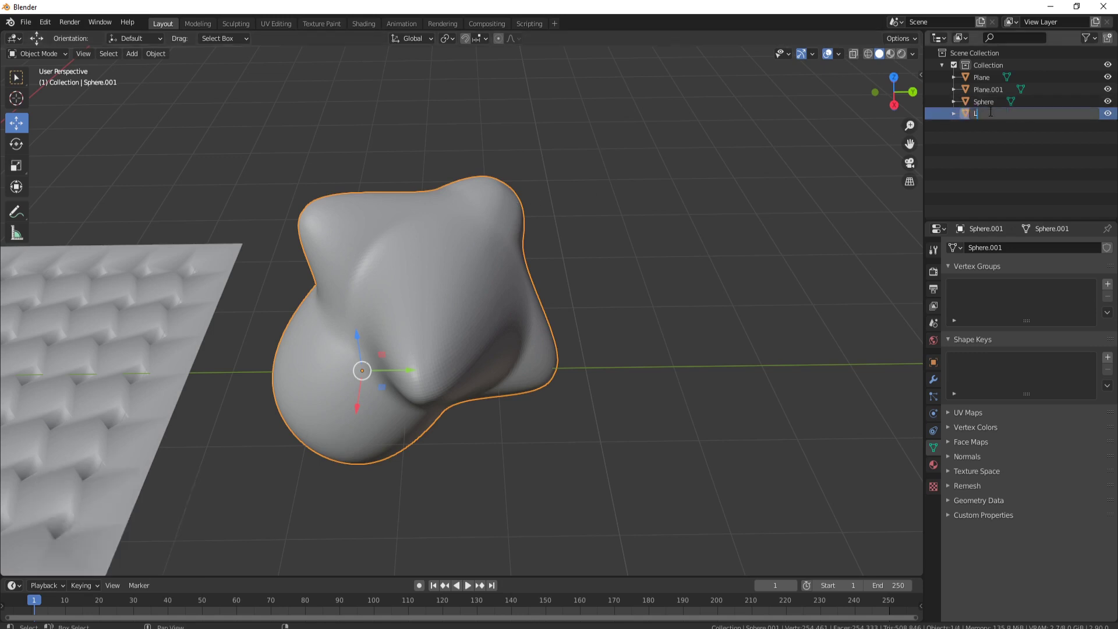
type("ow")
key("Return")
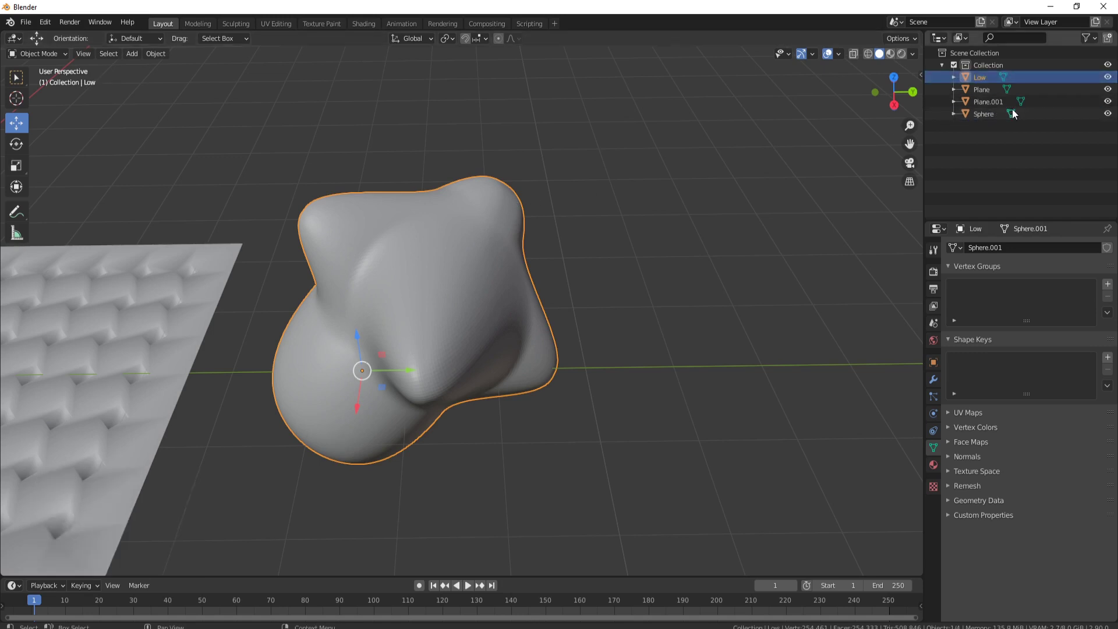
left_click(1107, 114)
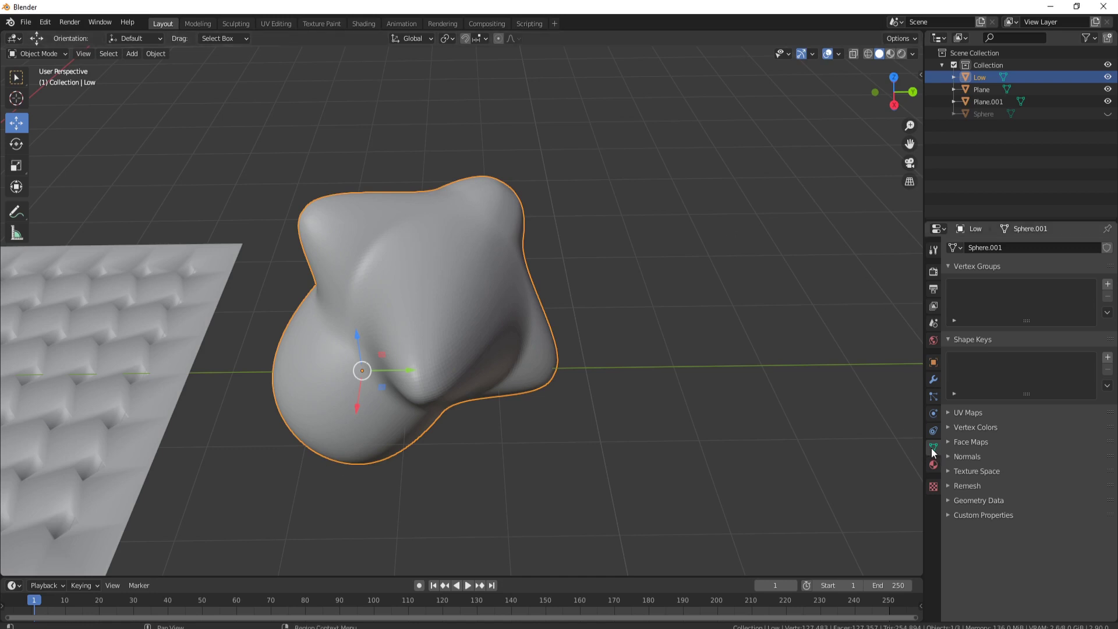
Apply a voxel remesh to the Low object with a voxel size of 0.1 m
left_click(969, 485)
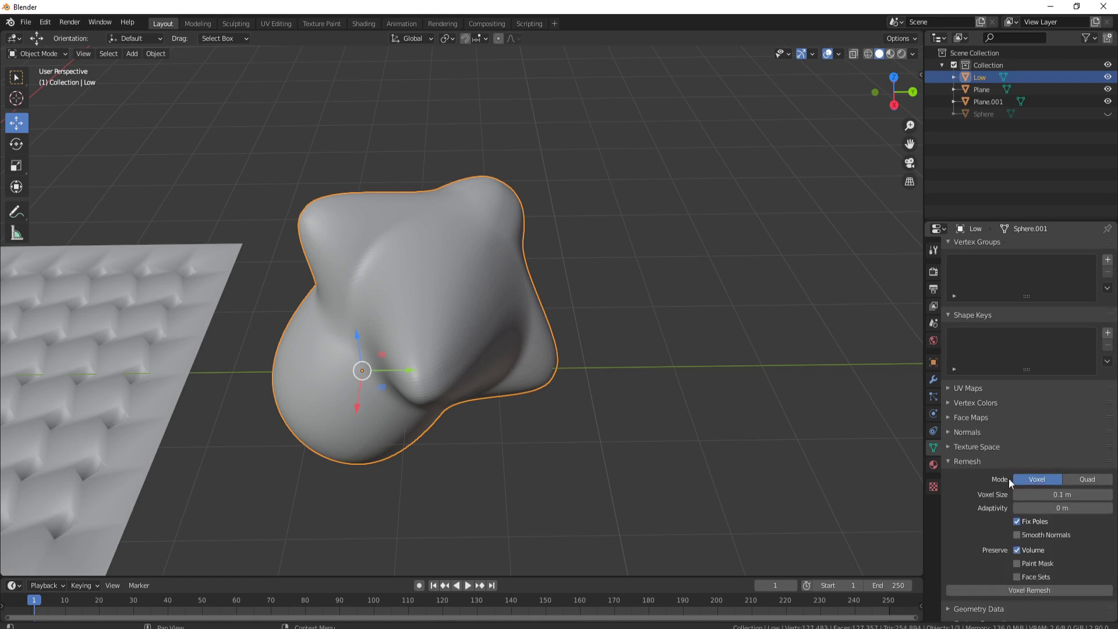
scroll(1042, 460, "down", 2)
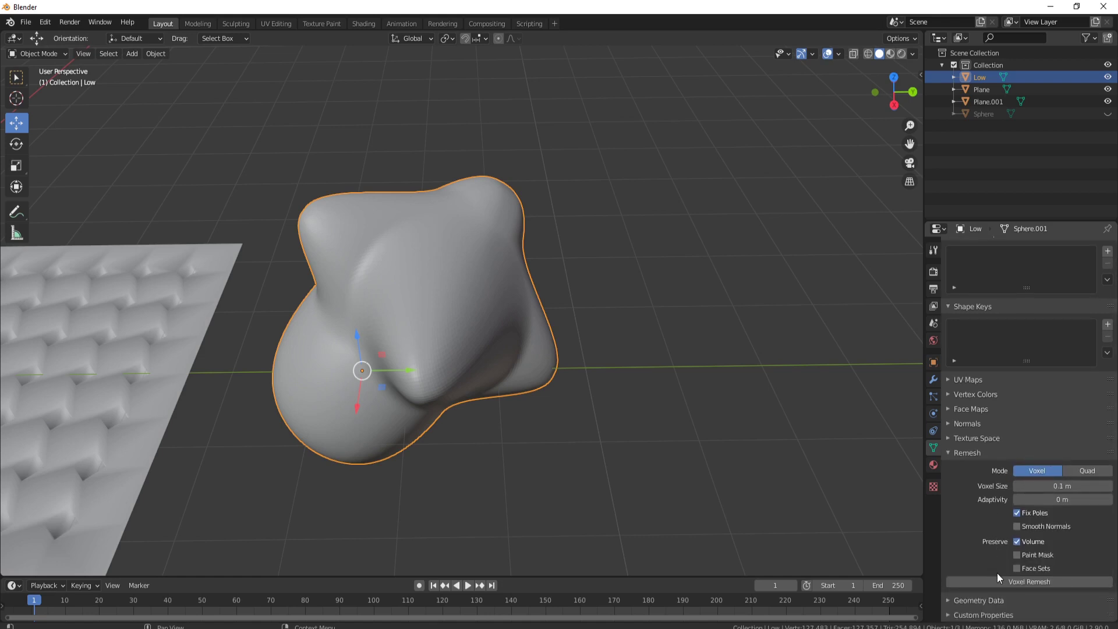
left_click(1029, 581)
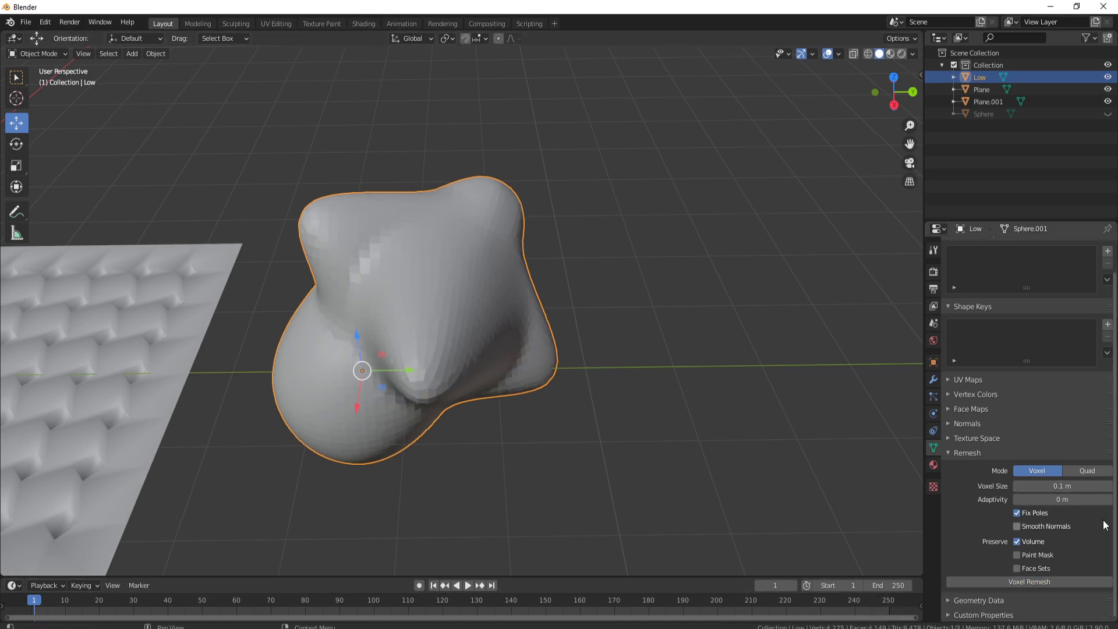
Remesh the Low object again with a voxel size of 0.237 m and check its coarser face grid in Edit Mode
left_click_drag(1055, 487, 1078, 487)
left_click(1033, 582)
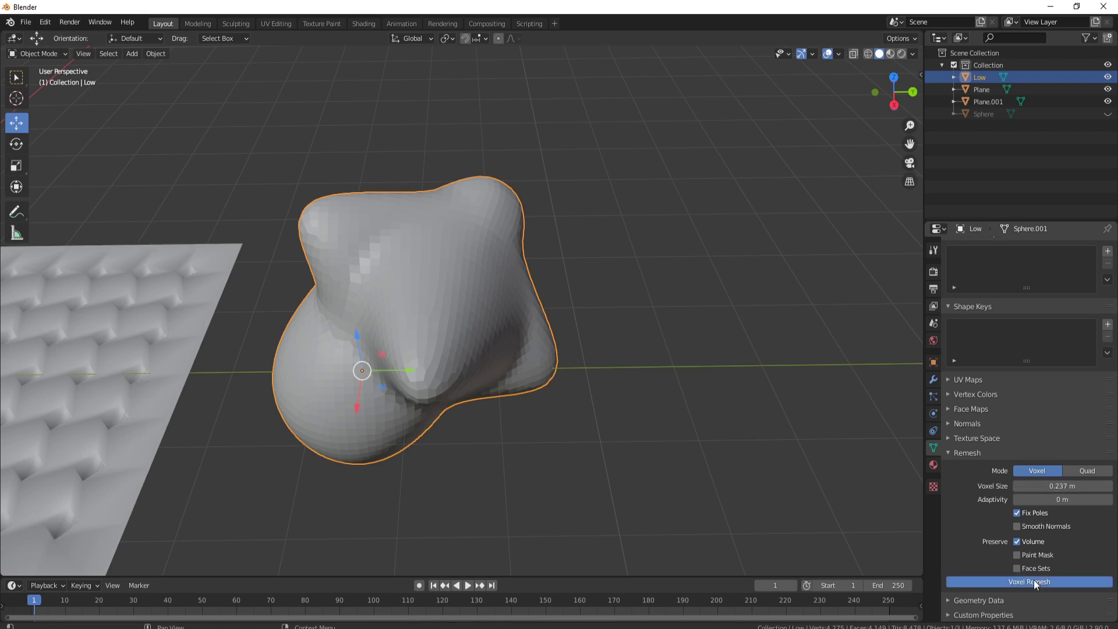
middle_click_drag(557, 352, 541, 351)
key("Tab")
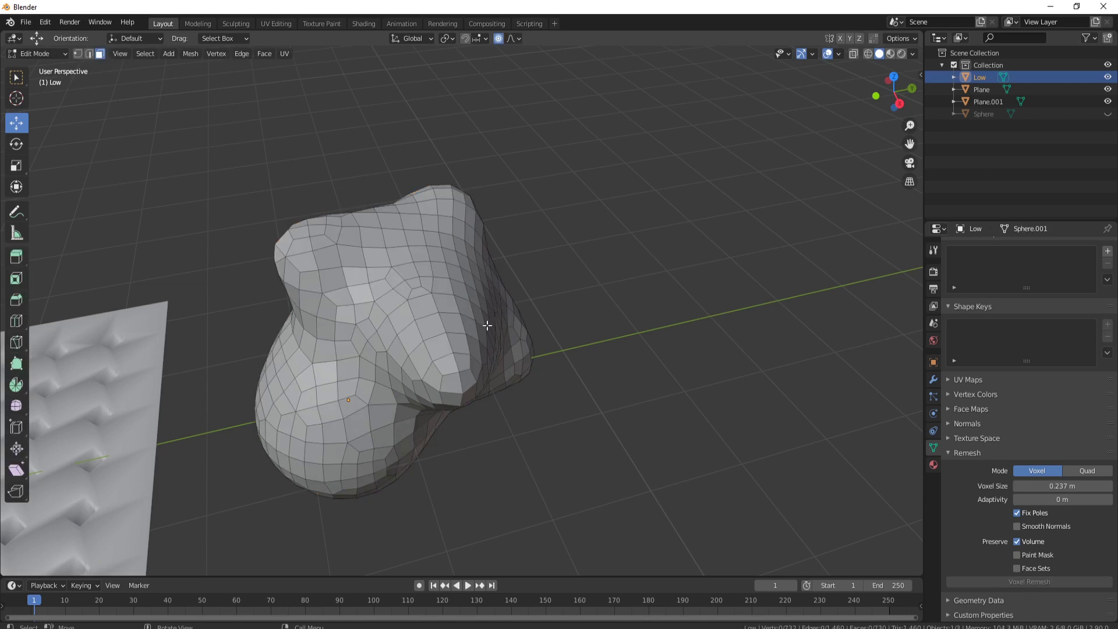
middle_click_drag(486, 306, 464, 257)
key("Tab")
Apply smooth shading to the remeshed Low object
right_click(589, 259)
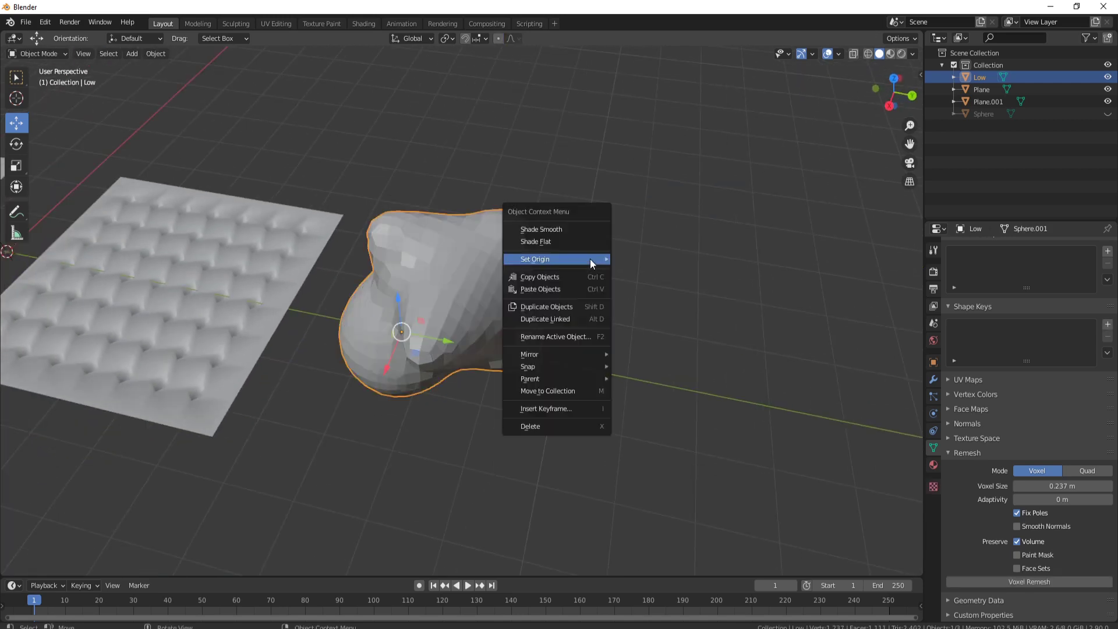
left_click(550, 227)
middle_click_drag(591, 316, 644, 275)
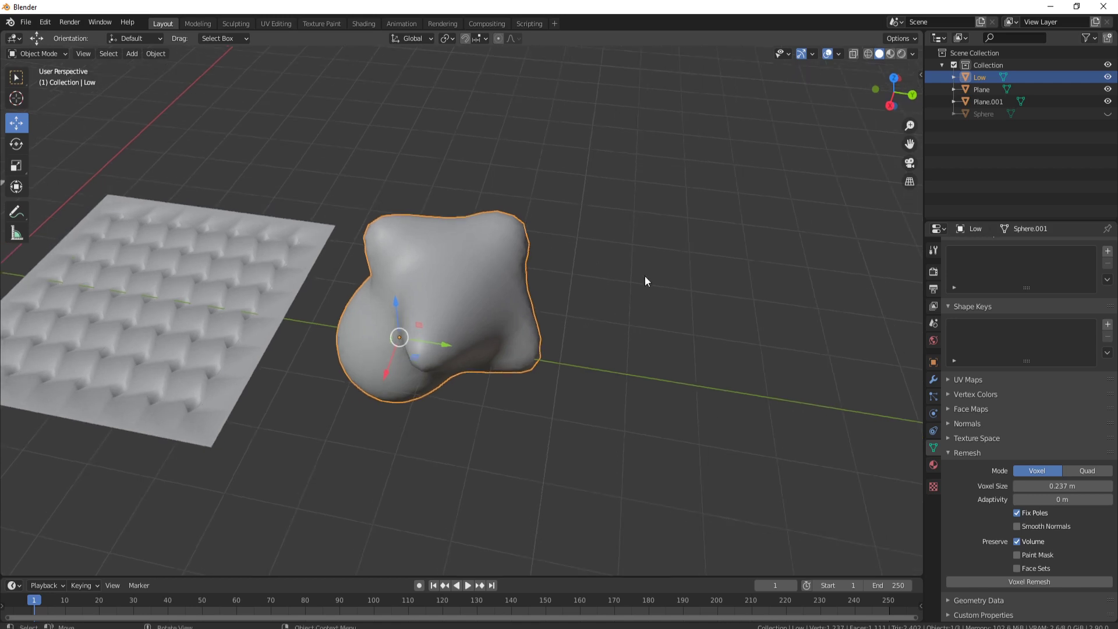
Unhide the original Sphere and compare its surface with the overlapping Low mesh from several angles
left_click(1108, 114)
mouse_move(628, 256)
middle_mouse_down()
mouse_move(603, 270)
mouse_move(629, 238)
middle_mouse_up()
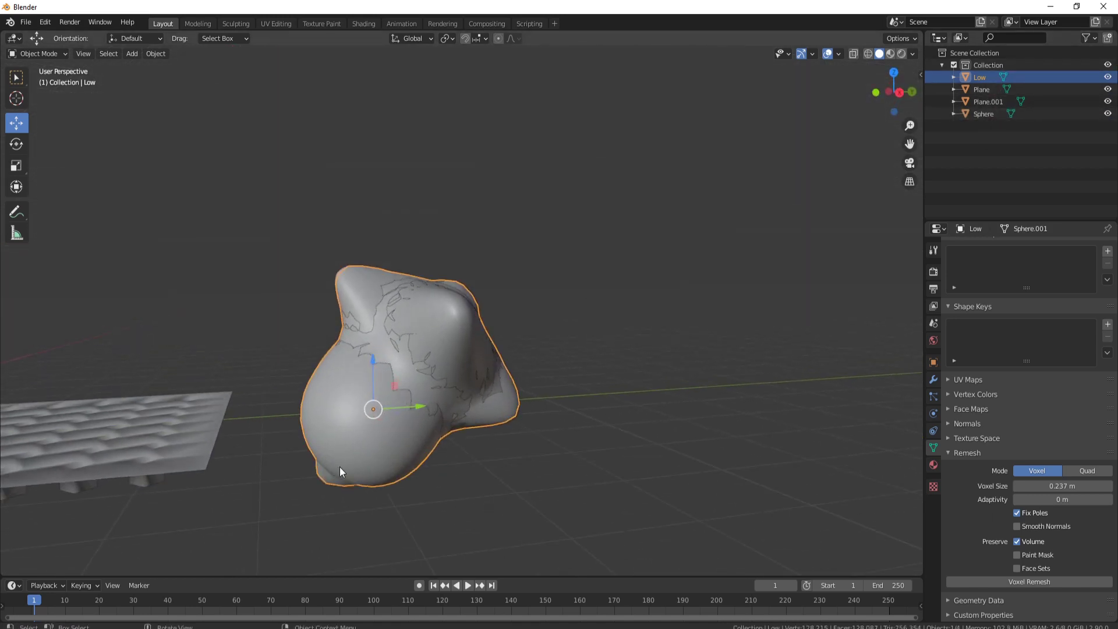
middle_click_drag(396, 409, 448, 339)
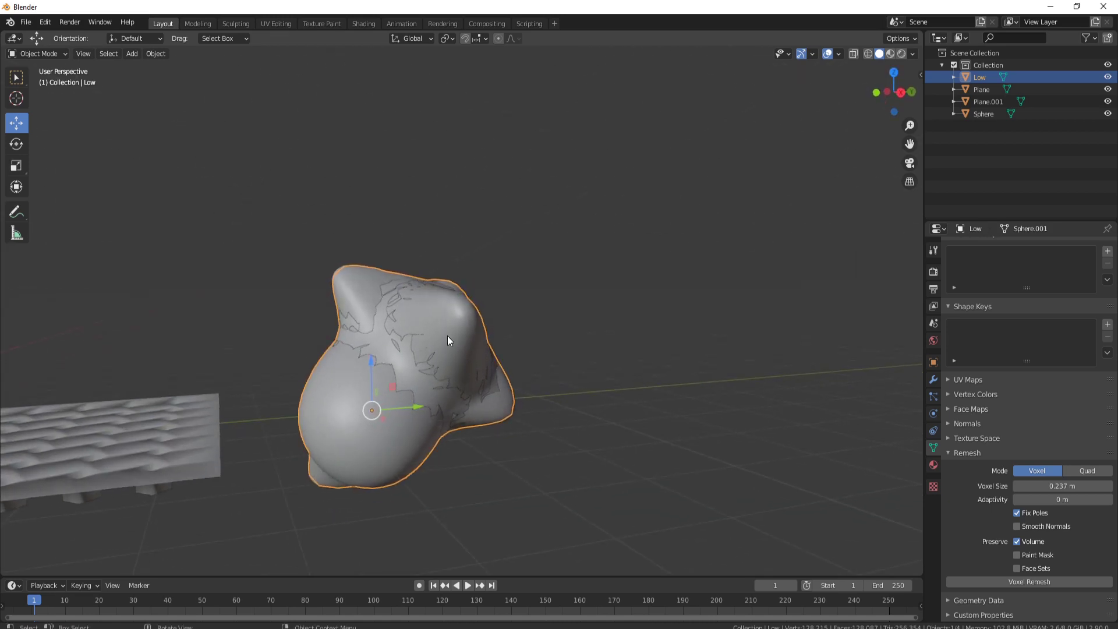
middle_click_drag(519, 349, 382, 315)
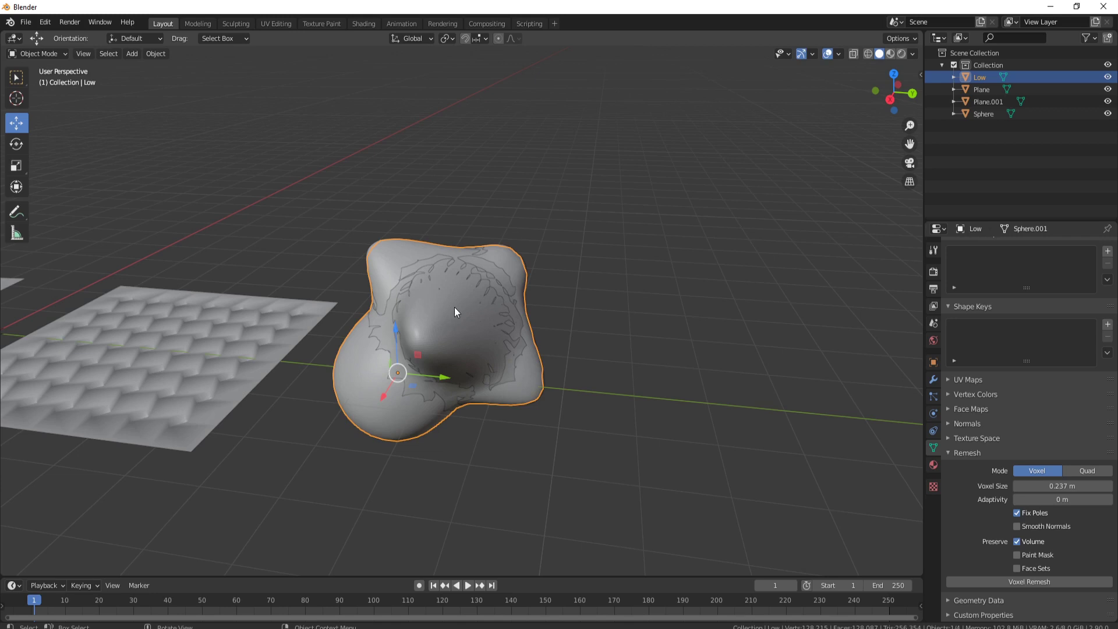
middle_click_drag(453, 302, 486, 281)
Add a camera and align it to a perspective view framing the two planes and the spheres
key("shift+a")
left_click(541, 299)
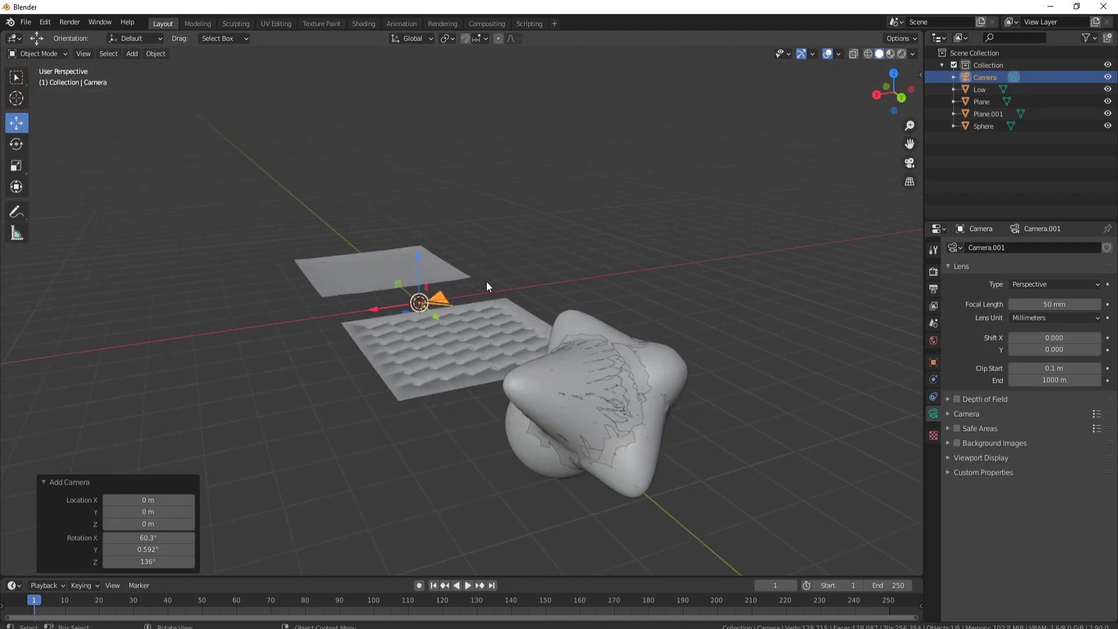
middle_click_drag(407, 316, 524, 307)
scroll(524, 306, "up", 2)
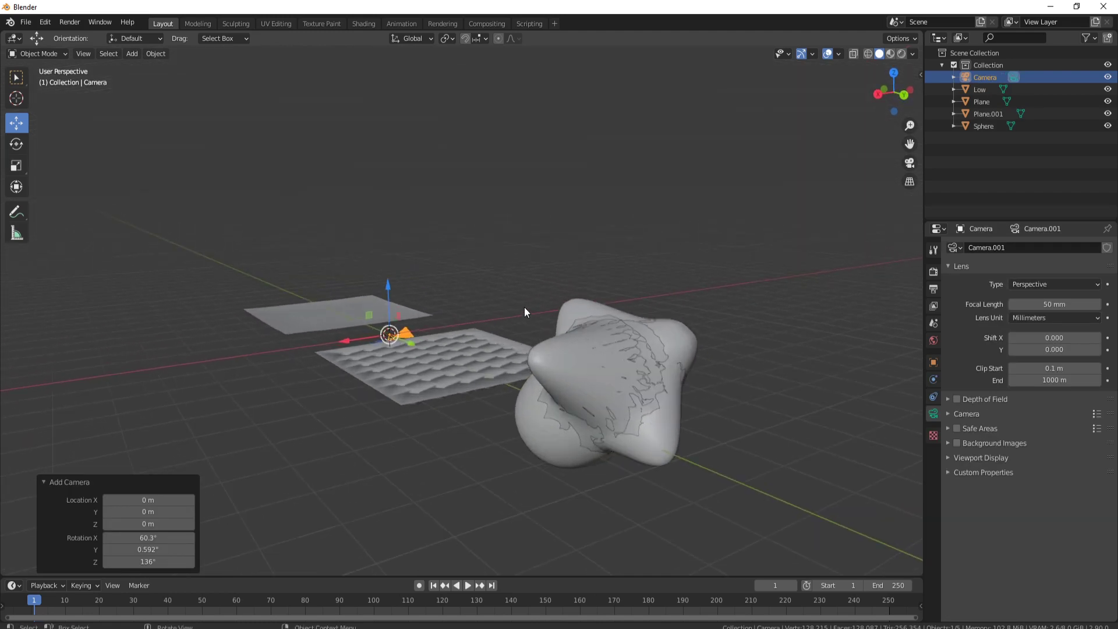
key("ctrl+alt+KP_0")
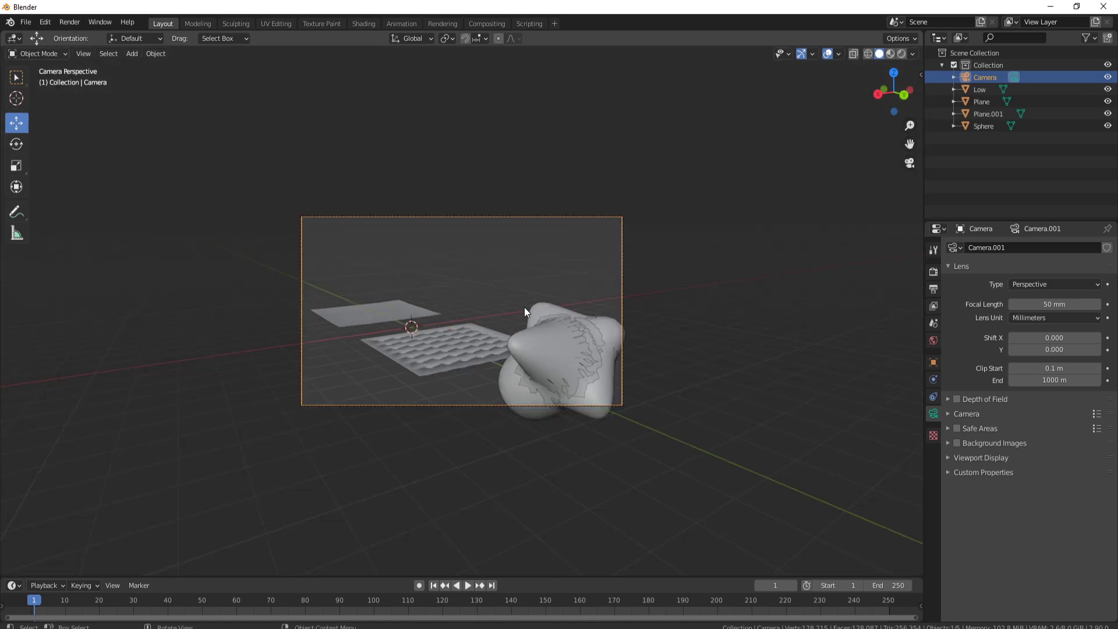
scroll(524, 306, "up", 5)
scroll(523, 306, "down", 3)
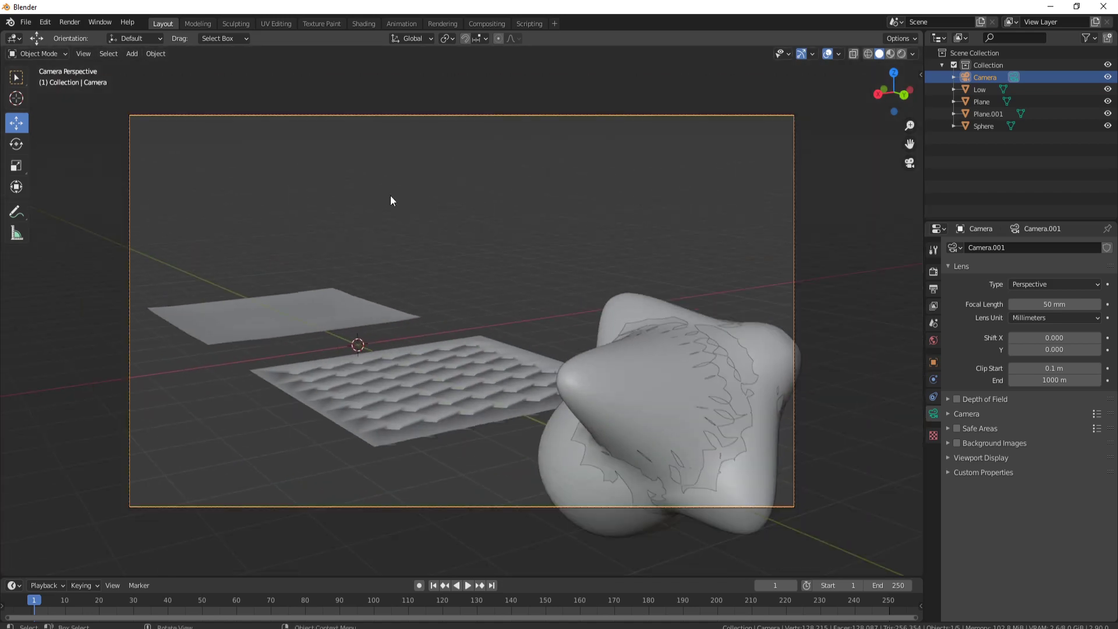